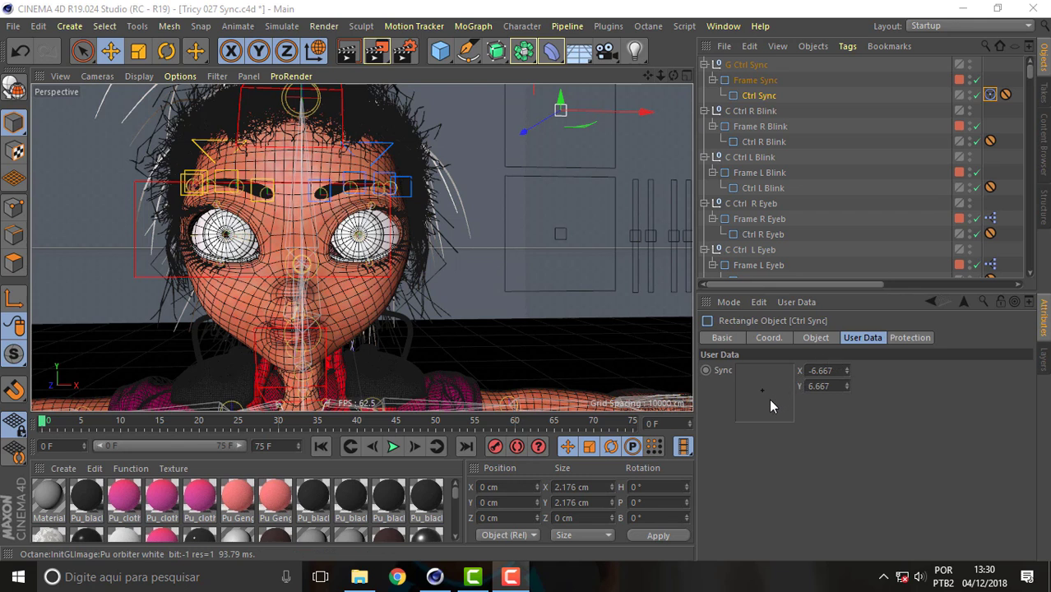
Step: Set the Sync controller to X 100, Y 100 so the girl's mouth forms a wide smile
mouse_move(760, 390)
left_mouse_down()
mouse_move(753, 416)
mouse_move(782, 418)
mouse_move(759, 415)
mouse_move(770, 358)
mouse_move(739, 357)
mouse_move(798, 360)
mouse_move(719, 405)
mouse_move(779, 366)
mouse_move(826, 356)
mouse_move(706, 416)
mouse_move(775, 350)
mouse_move(715, 406)
mouse_move(740, 349)
mouse_move(800, 388)
mouse_move(751, 411)
mouse_move(787, 397)
mouse_move(740, 381)
mouse_move(761, 406)
mouse_move(785, 410)
mouse_move(757, 381)
mouse_move(775, 383)
mouse_move(763, 413)
mouse_move(763, 378)
mouse_move(777, 386)
mouse_move(760, 379)
mouse_move(788, 375)
mouse_move(772, 401)
mouse_move(764, 390)
mouse_move(786, 371)
left_mouse_up()
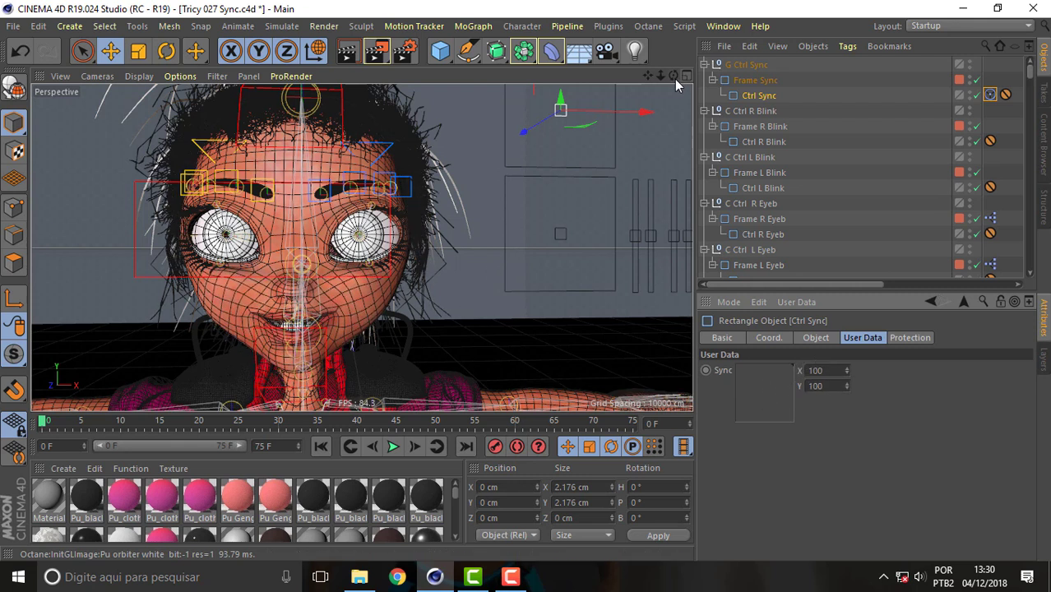
Step: From a high side view, lower Sync Y to open the mouth, then undo the change
mouse_move(675, 80)
left_mouse_down()
mouse_move(576, 86)
mouse_move(567, 132)
mouse_move(535, 140)
left_mouse_up()
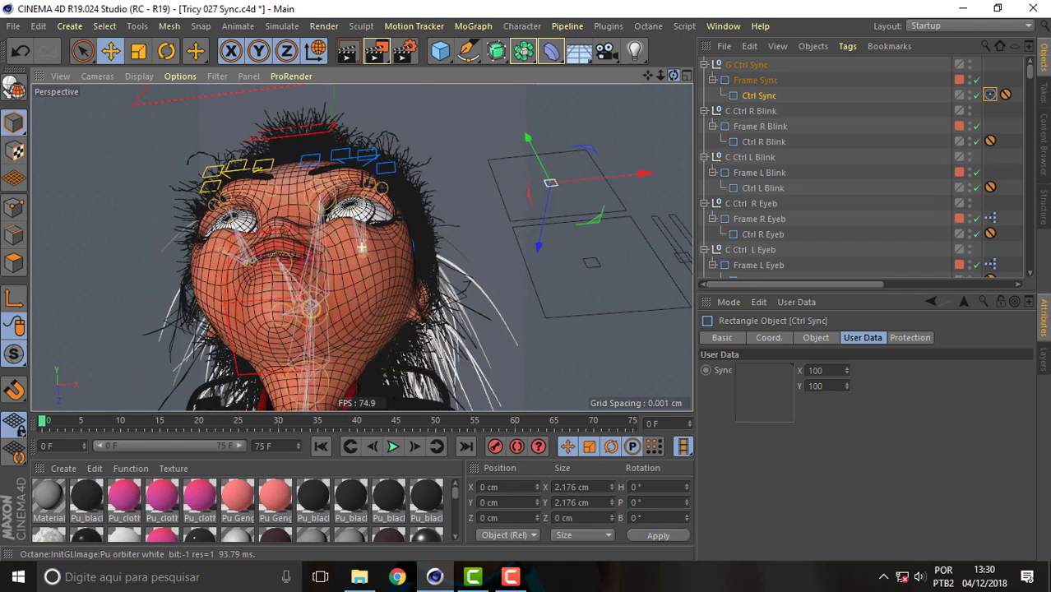
left_click_drag(535, 140, 794, 266)
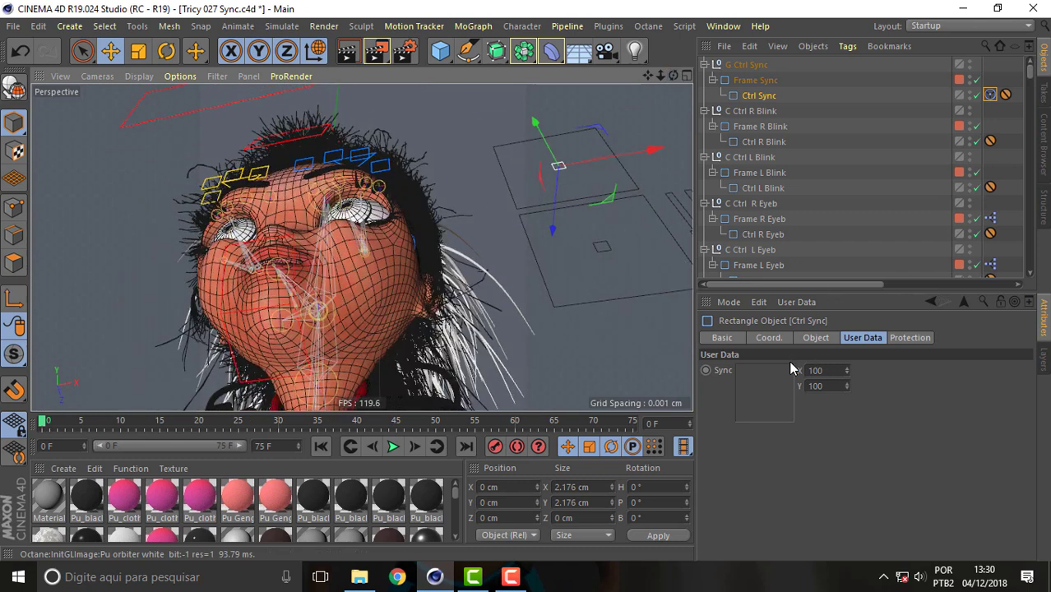
mouse_move(795, 372)
left_mouse_down()
mouse_move(808, 389)
mouse_move(781, 420)
mouse_move(756, 407)
left_mouse_up()
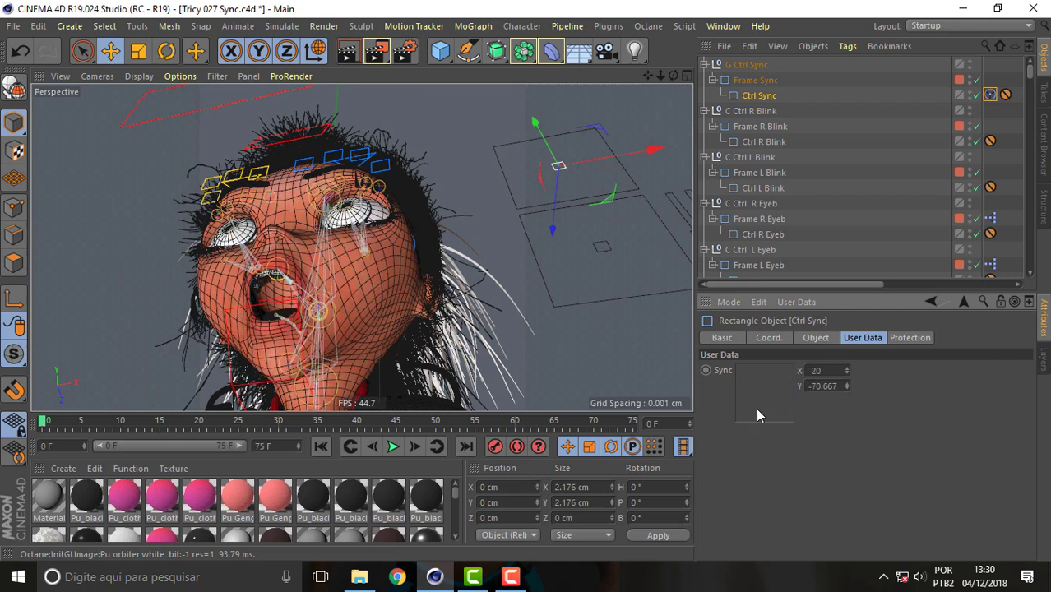
key("ctrl+z")
Step: From the side profile, reduce Sync X to reshape the mouth, ending near X 1.333, Y 1.333
mouse_move(672, 76)
left_mouse_down()
mouse_move(576, 90)
mouse_move(382, 314)
left_mouse_up()
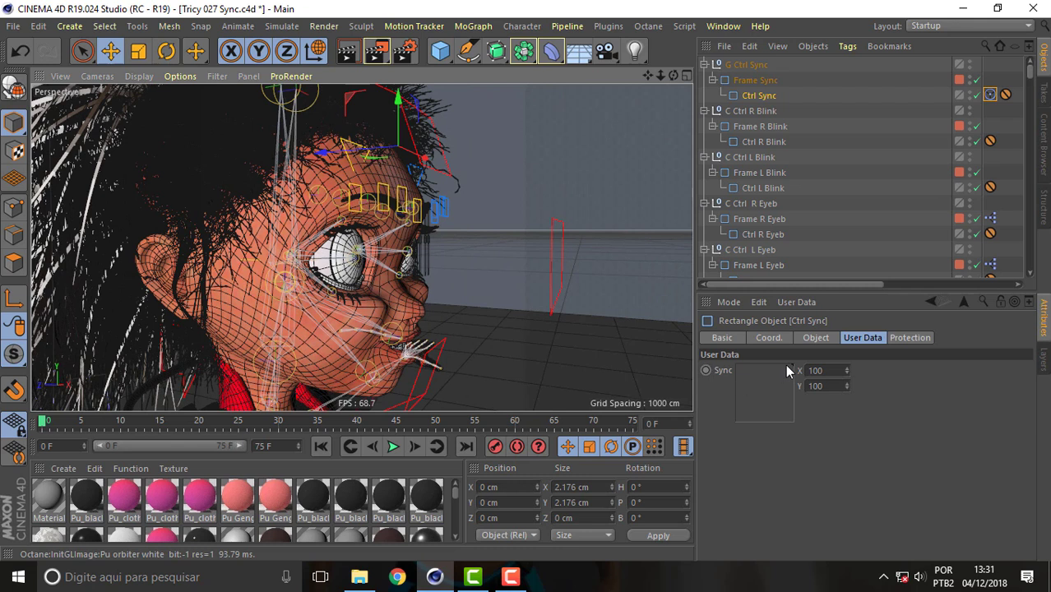
mouse_move(791, 364)
left_mouse_down()
mouse_move(745, 399)
mouse_move(776, 341)
mouse_move(827, 342)
mouse_move(712, 403)
mouse_move(764, 393)
left_mouse_up()
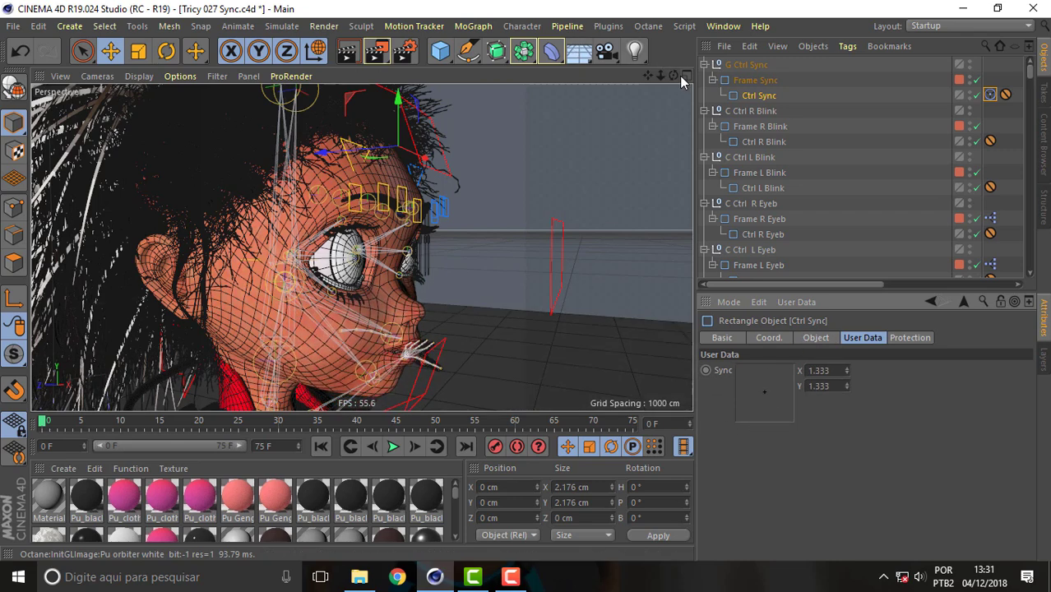
mouse_move(673, 76)
left_mouse_down()
mouse_move(625, 78)
mouse_move(629, 152)
left_mouse_up()
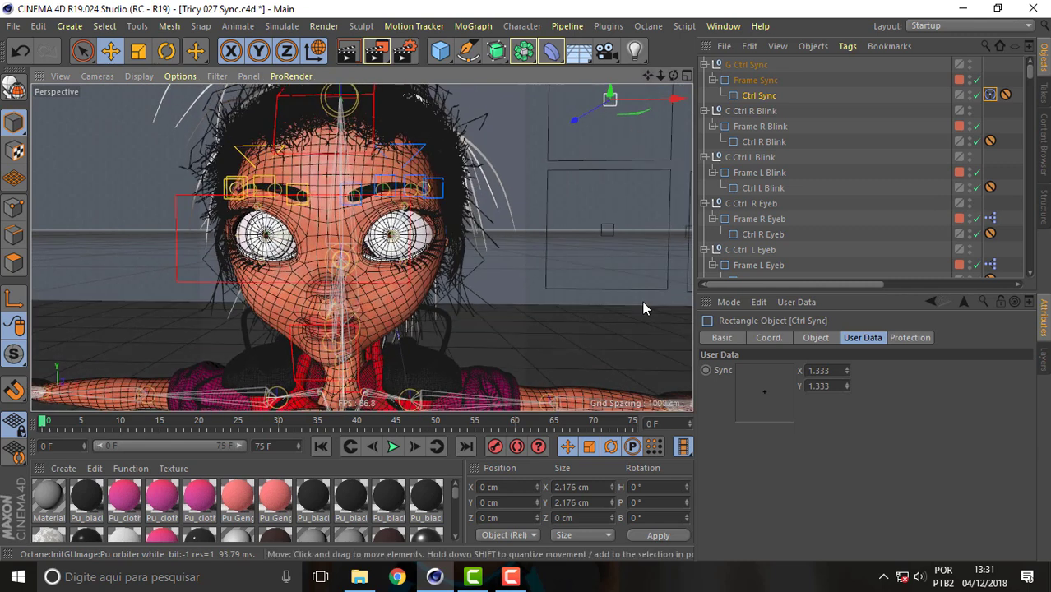
Step: Close Tricy 027 Sync.c4d and discard its unsaved changes
left_click(13, 26)
left_click(55, 121)
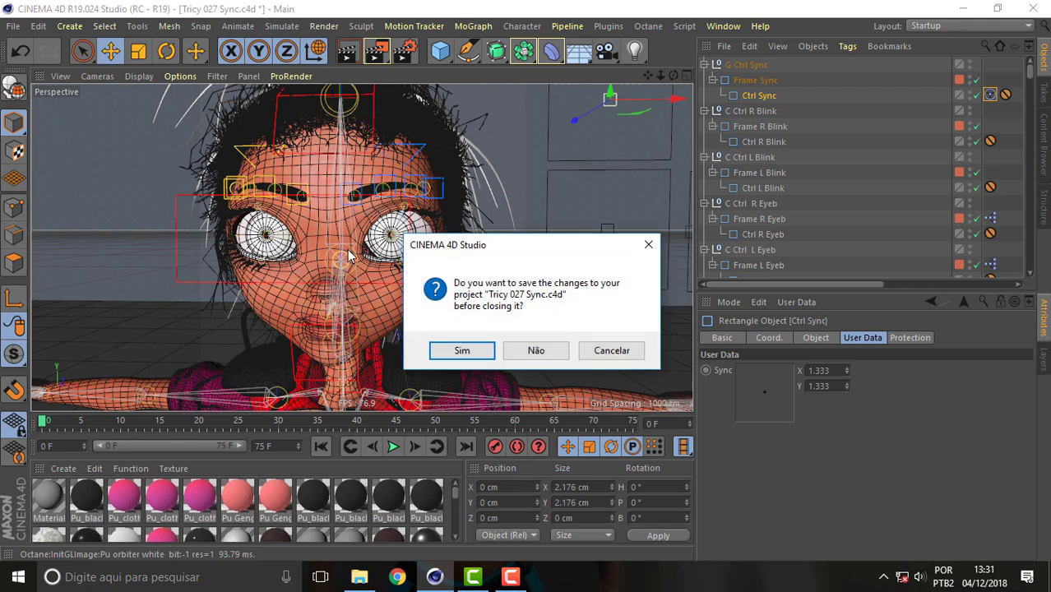
left_click(535, 350)
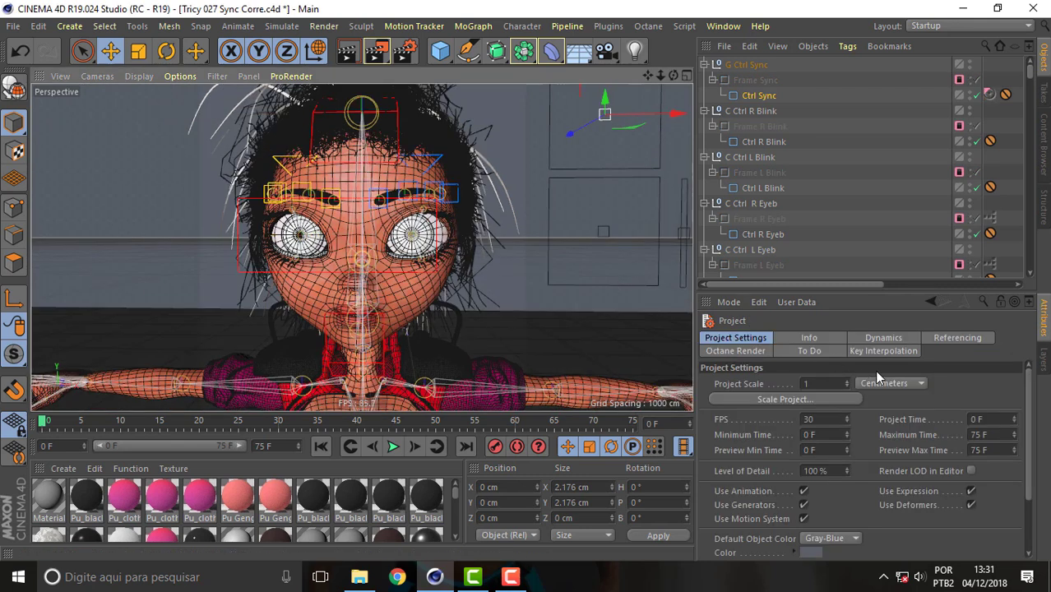
Step: Select Ctrl Sync and push Sync to about X 97, Y 100, viewing the face from below
left_click(761, 97)
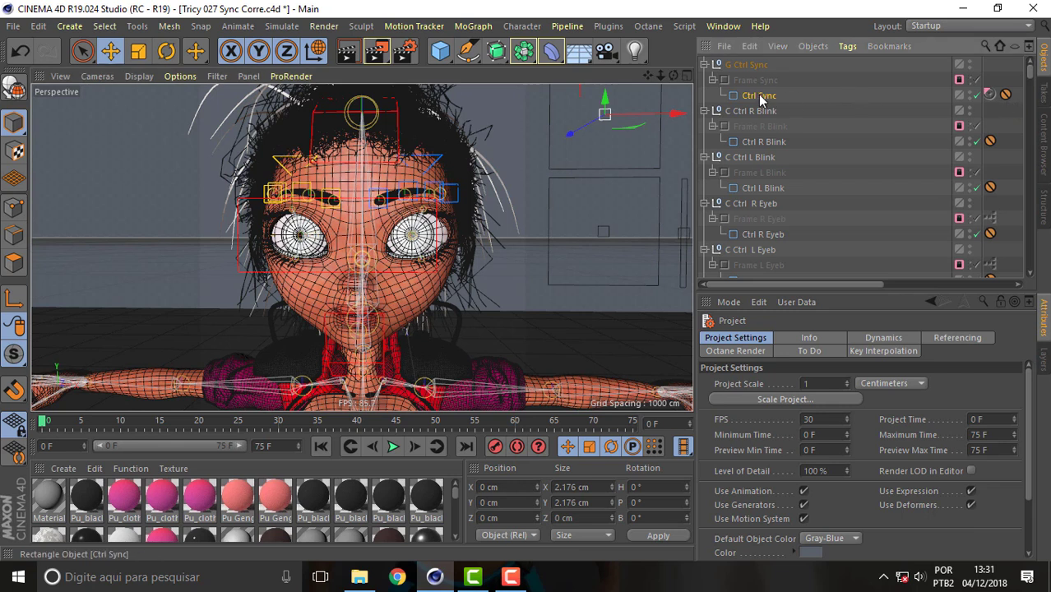
left_click_drag(757, 389, 791, 337)
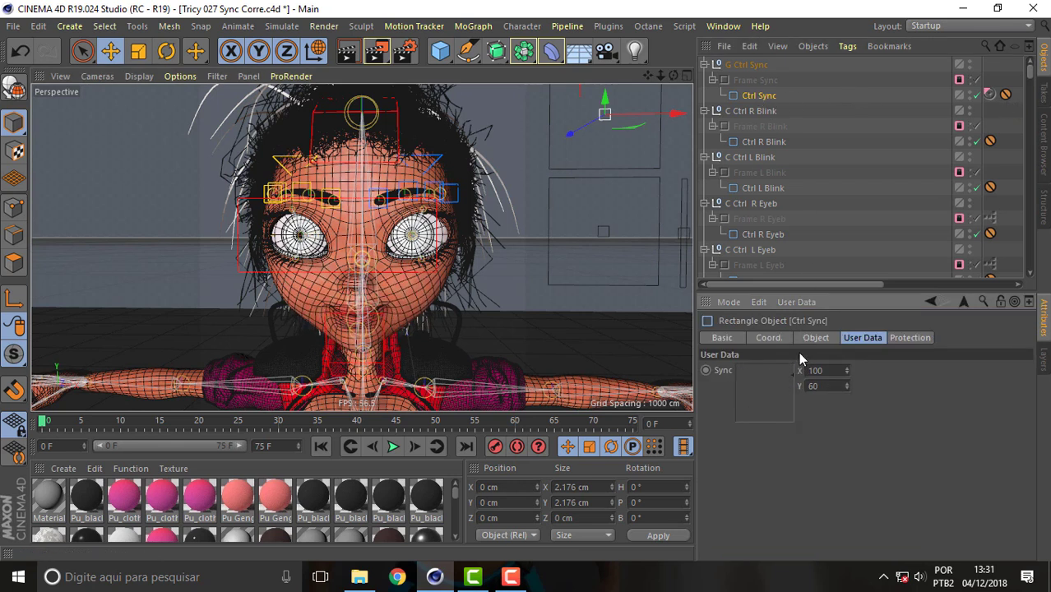
mouse_move(672, 75)
left_mouse_down()
mouse_move(650, 90)
mouse_move(683, 80)
left_mouse_up()
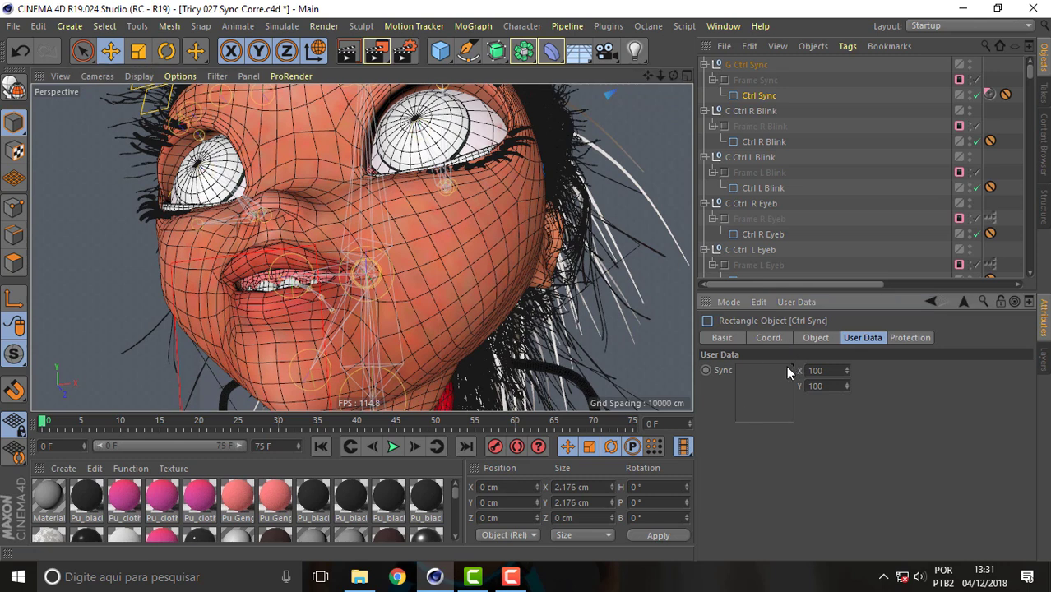
Step: Pull Sync down to open the mouth wide, then reset Sync X and Y to 0
mouse_move(740, 419)
left_mouse_down()
mouse_move(796, 422)
mouse_move(810, 346)
mouse_move(811, 405)
mouse_move(768, 407)
mouse_move(804, 406)
mouse_move(784, 371)
mouse_move(762, 377)
mouse_move(769, 392)
left_mouse_up()
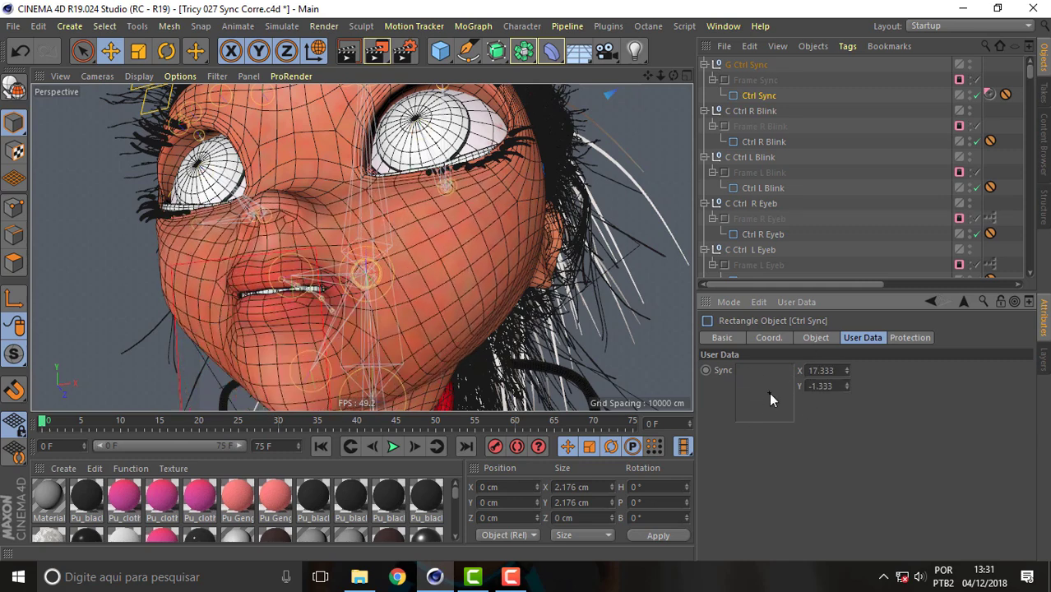
mouse_move(673, 76)
left_mouse_down()
mouse_move(633, 78)
mouse_move(582, 169)
left_mouse_up()
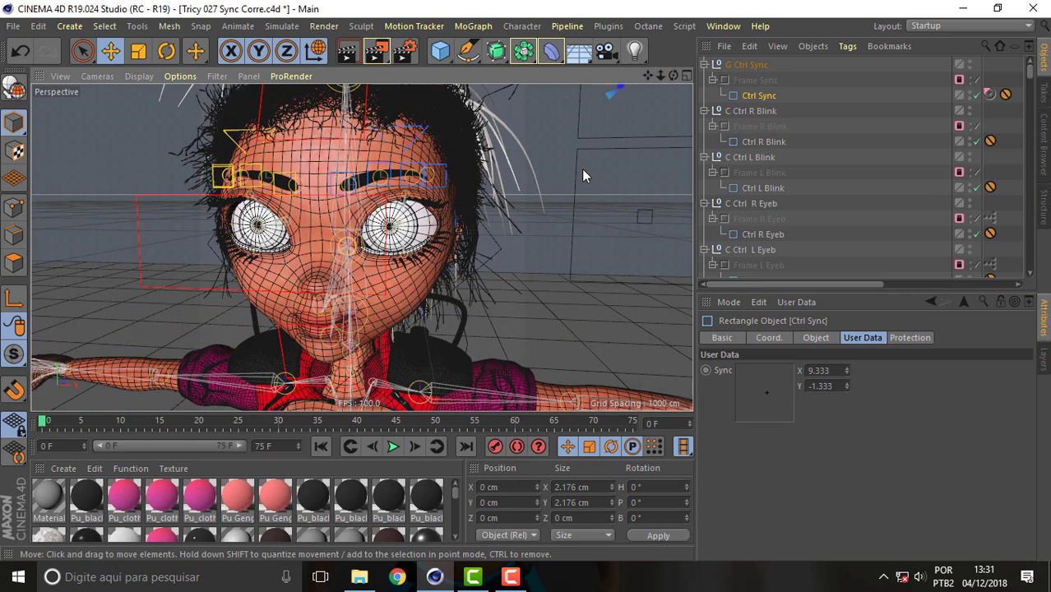
left_click(831, 370)
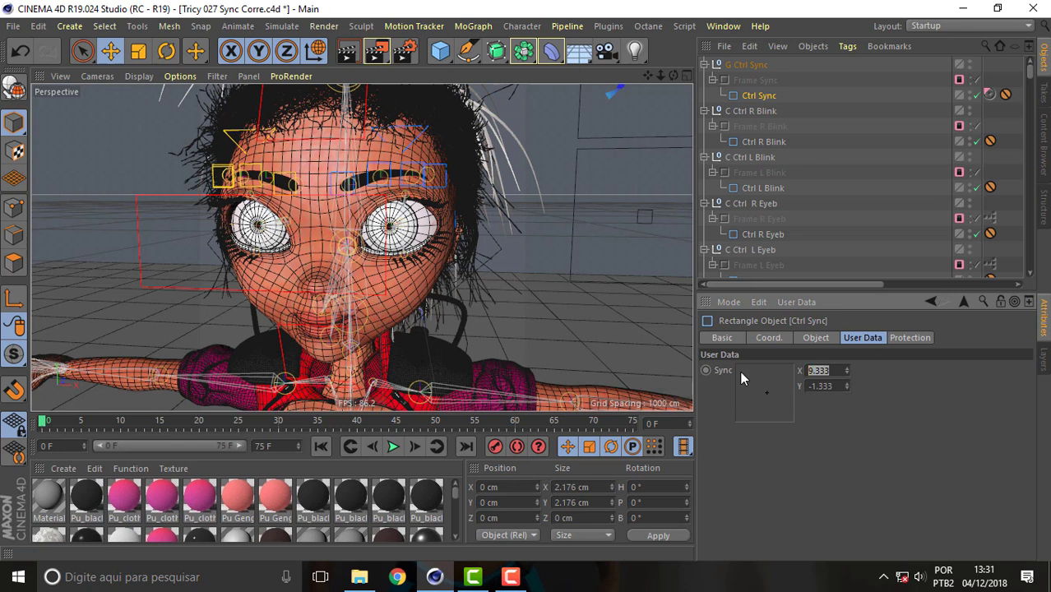
left_click(741, 420)
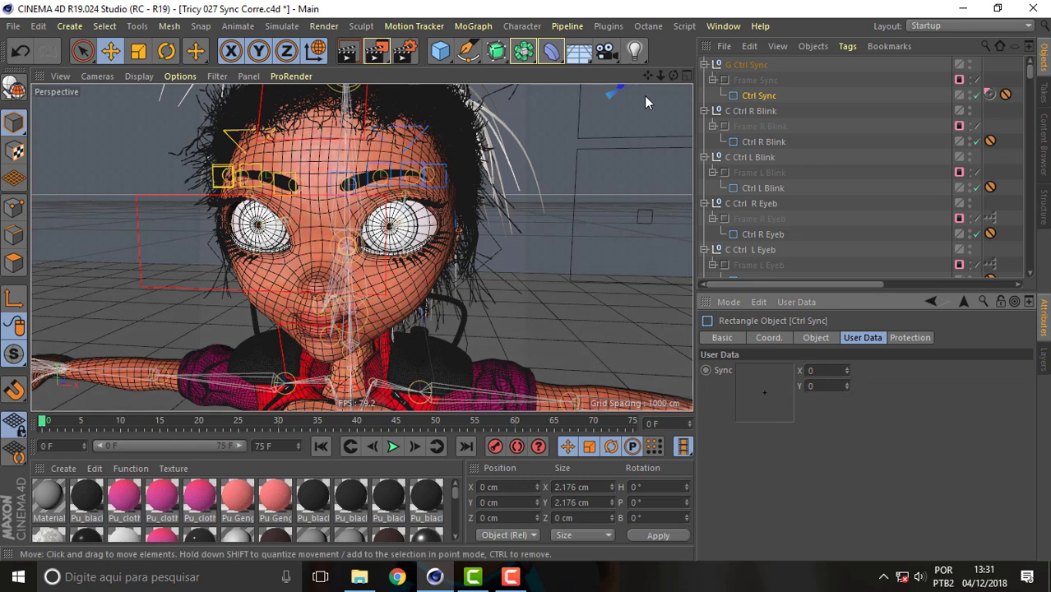
Step: Open Tricy 026 Poses.c4d from the recent files list
left_click(15, 28)
mouse_move(58, 322)
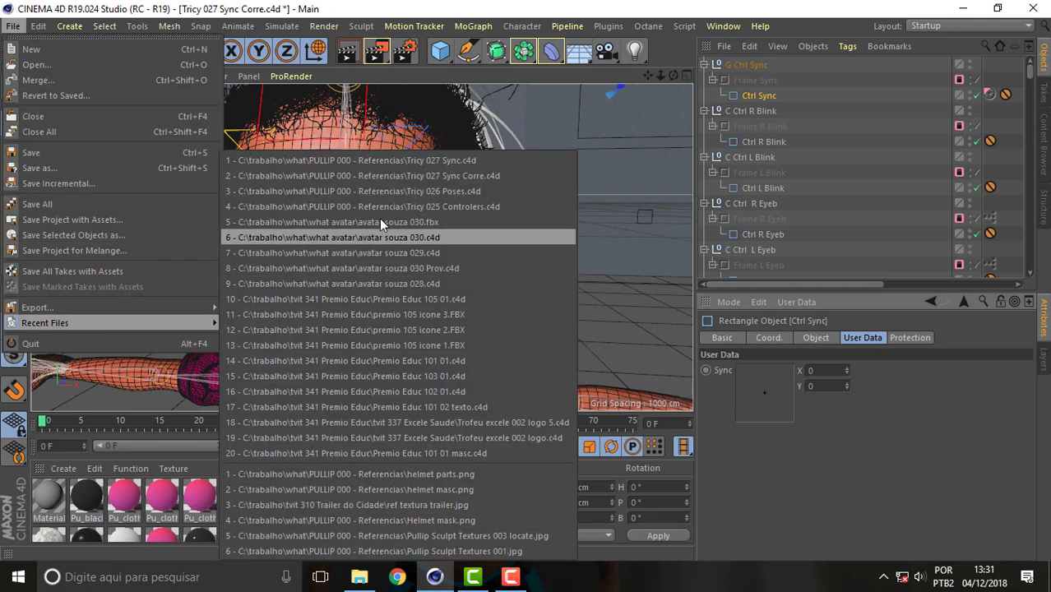
left_click(427, 190)
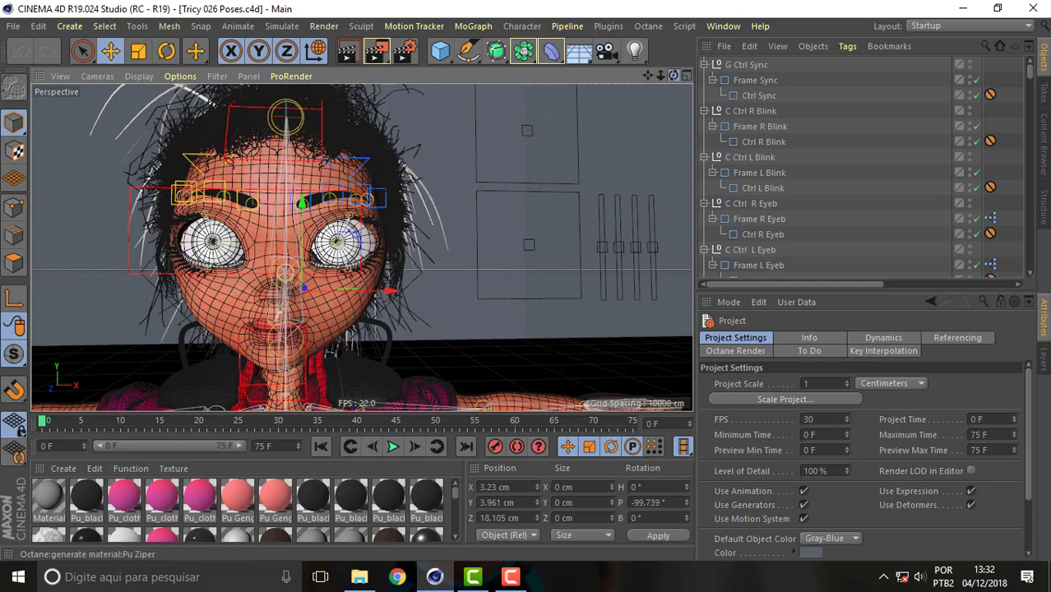
Step: Orbit to a three-quarter view and scroll the Object Manager down to the lip object
mouse_move(673, 75)
left_mouse_down()
mouse_move(633, 82)
mouse_move(673, 78)
mouse_move(648, 76)
mouse_move(687, 126)
left_mouse_up()
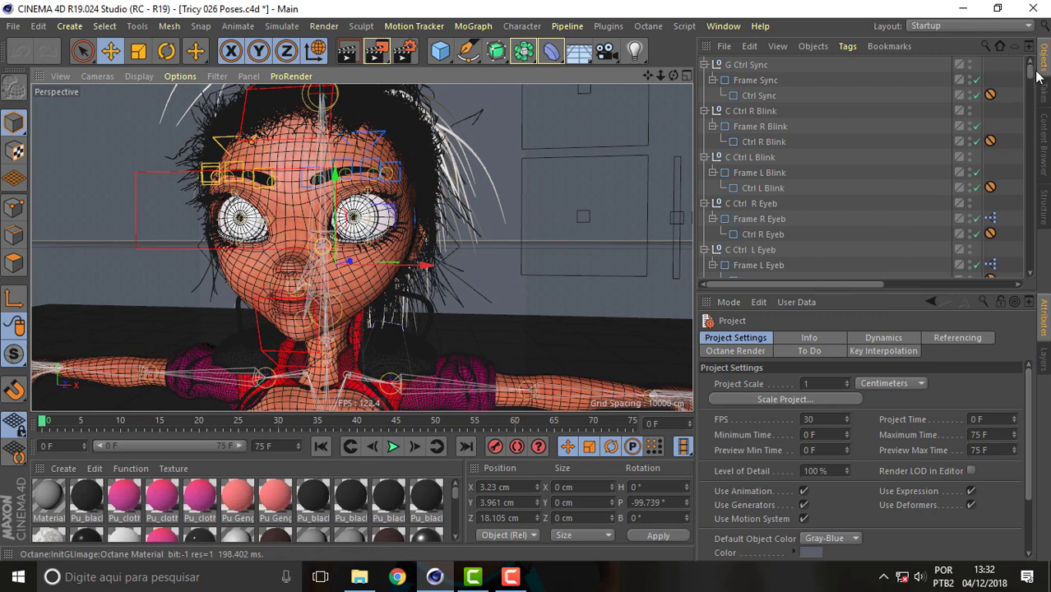
mouse_move(1030, 75)
left_mouse_down()
mouse_move(1036, 257)
mouse_move(1036, 215)
left_mouse_up()
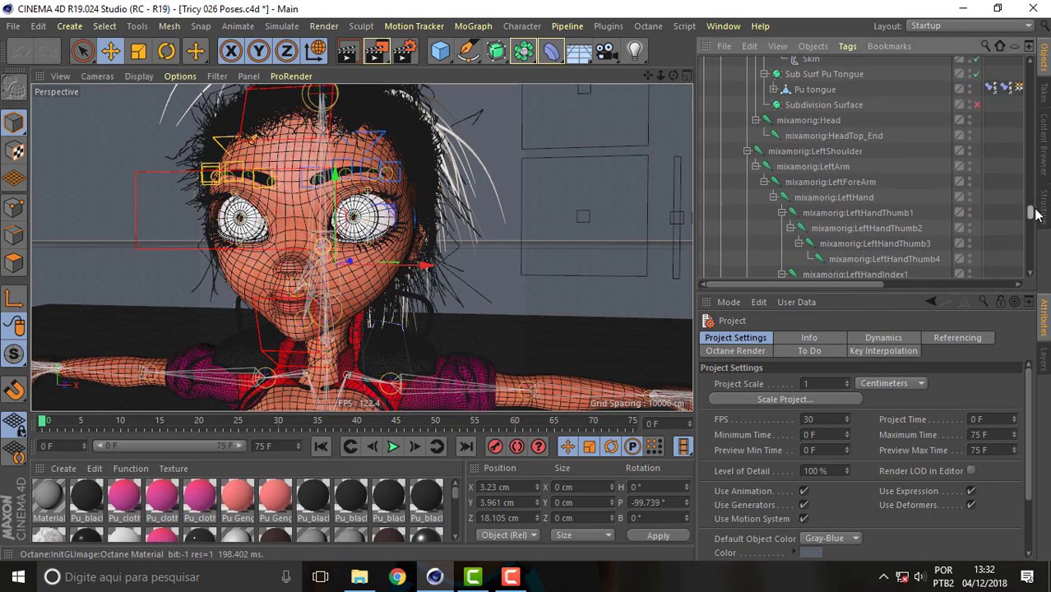
left_click_drag(859, 282, 919, 283)
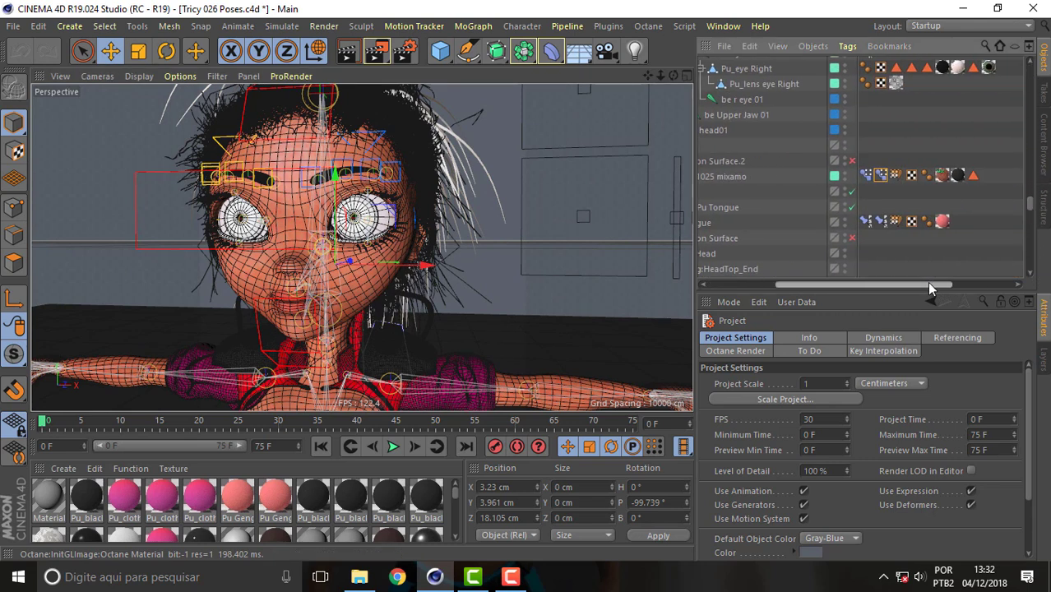
Step: Select the lip's Pose Morph tag, set it to Edit mode and preview the Smile pose
left_click(896, 176)
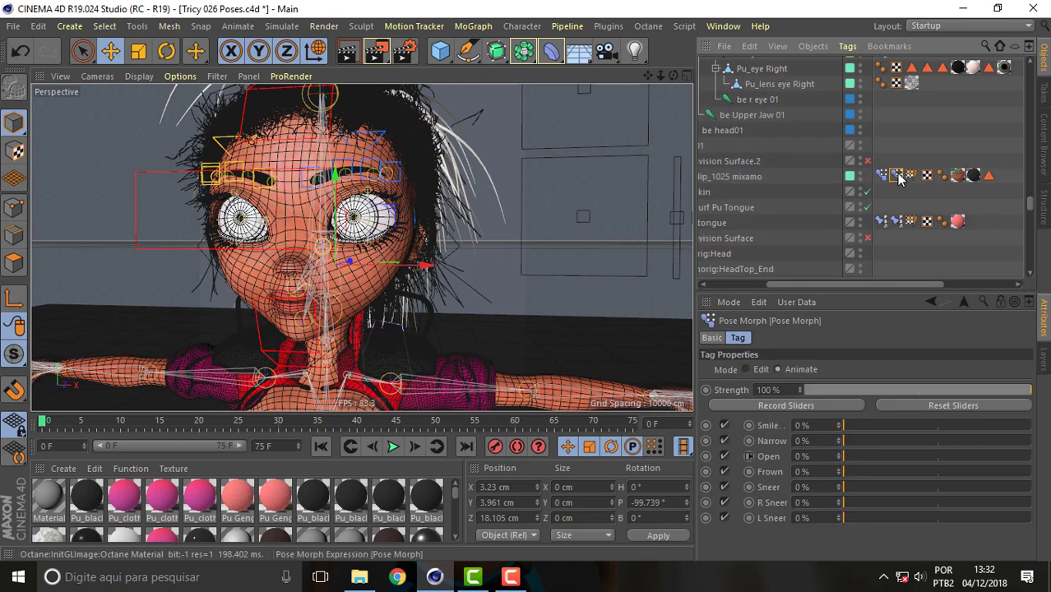
left_click(746, 370)
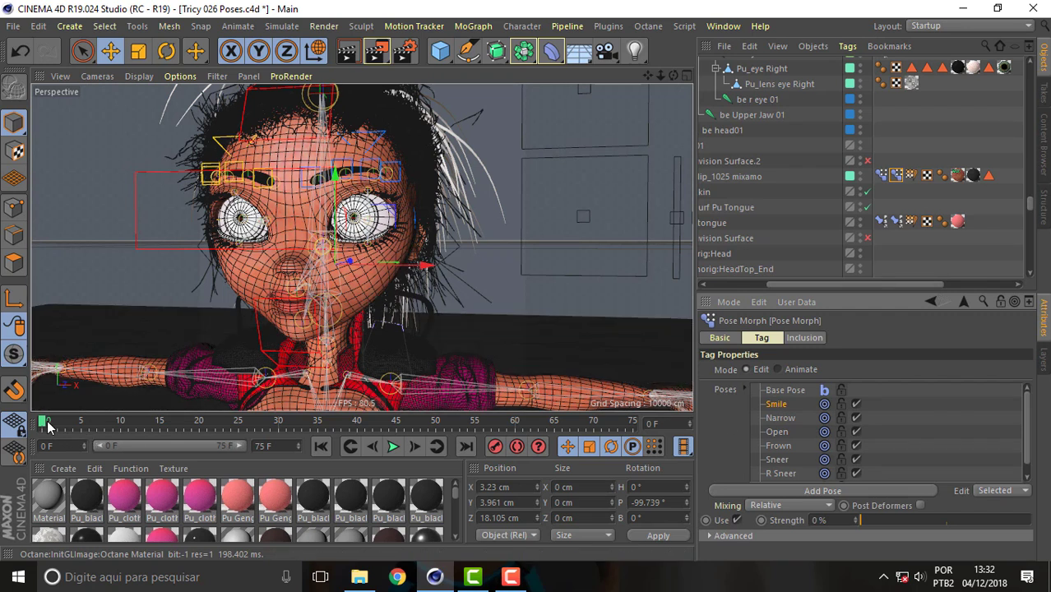
mouse_move(866, 522)
left_mouse_down()
mouse_move(1029, 520)
mouse_move(722, 571)
left_mouse_up()
mouse_move(1029, 216)
left_mouse_down()
mouse_move(1028, 56)
mouse_move(1028, 329)
left_mouse_up()
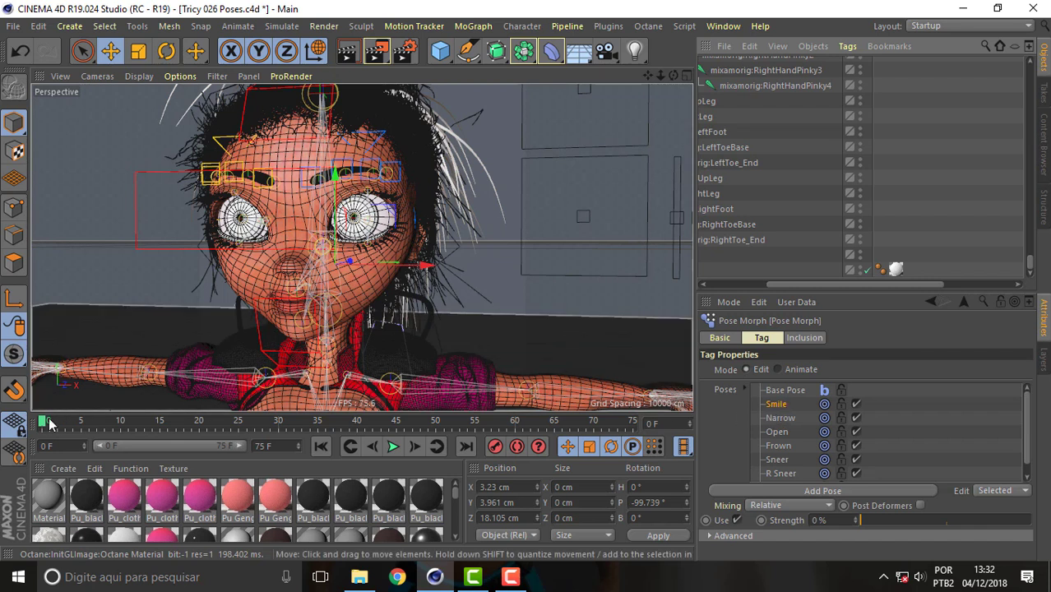
Step: Scrub the head-turn animation, then set the Smile pose strength to 100% and check it
left_click_drag(41, 423, 3, 429)
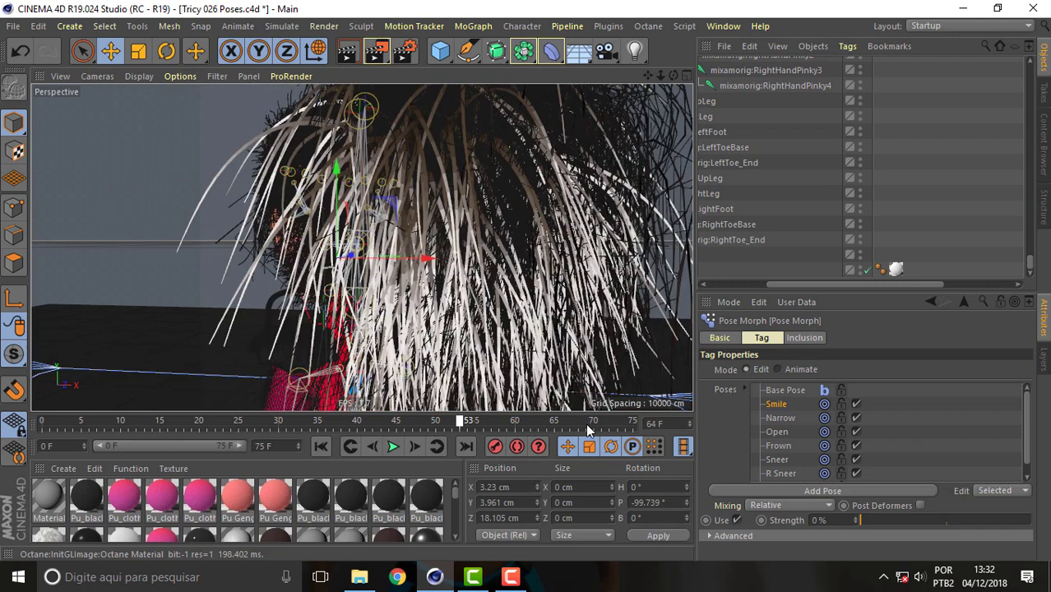
left_click_drag(856, 519, 1031, 519)
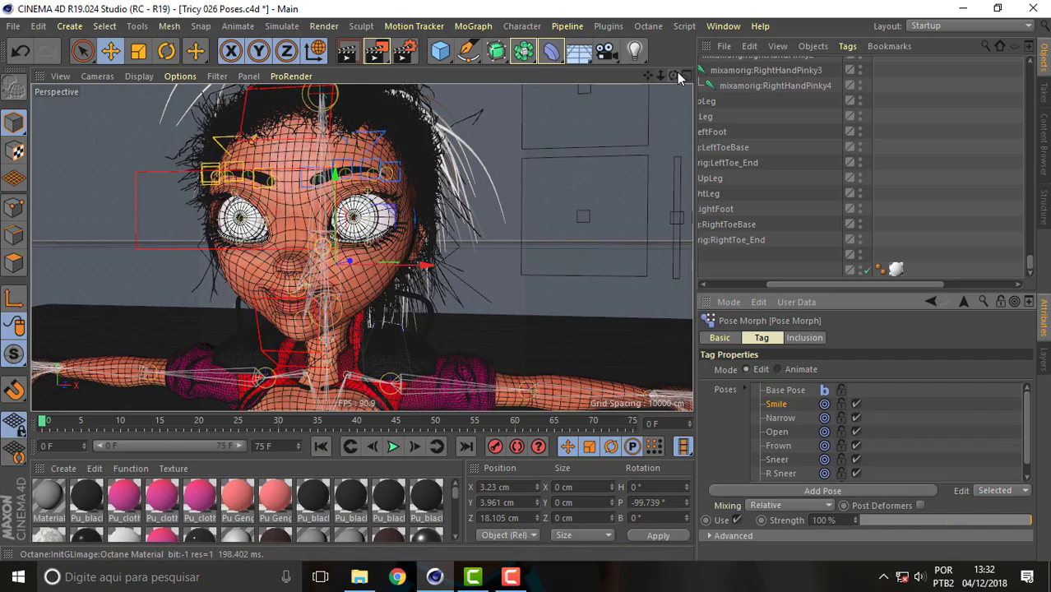
left_click_drag(677, 72, 677, 78)
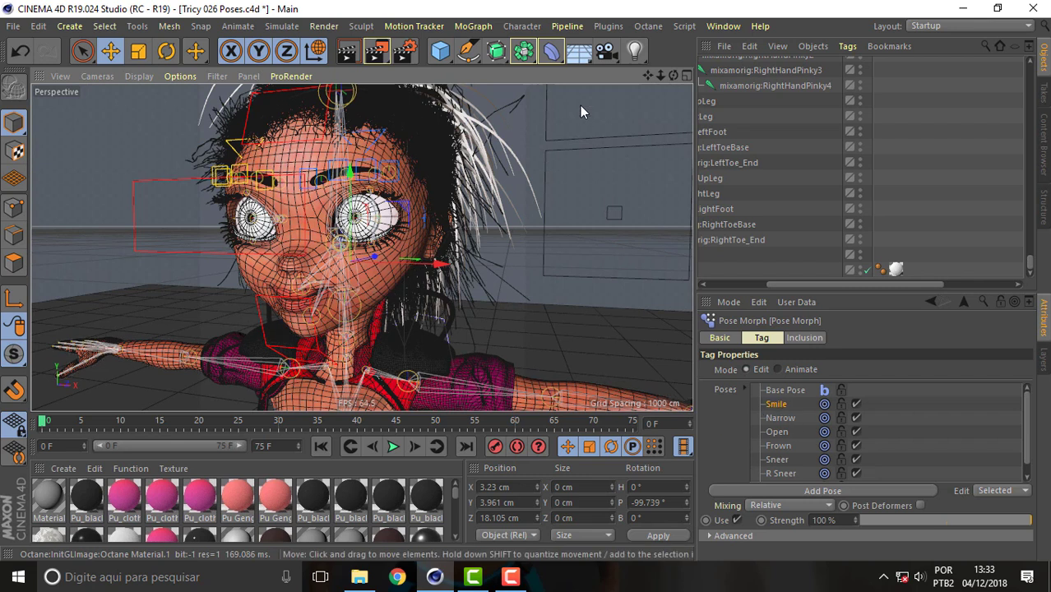
left_click_drag(648, 75, 260, 328)
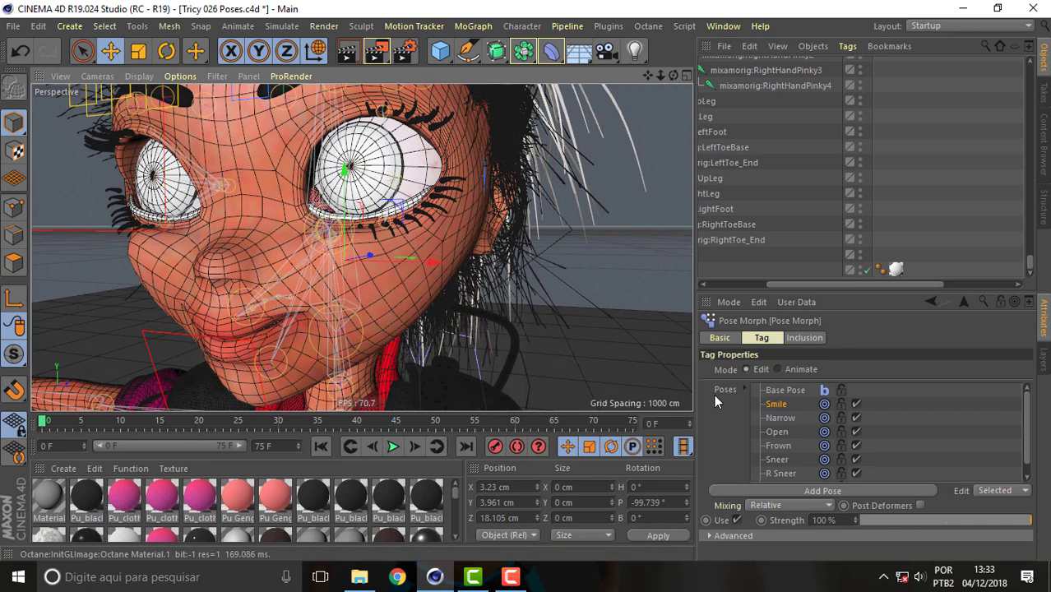
left_click_drag(660, 77, 641, 99)
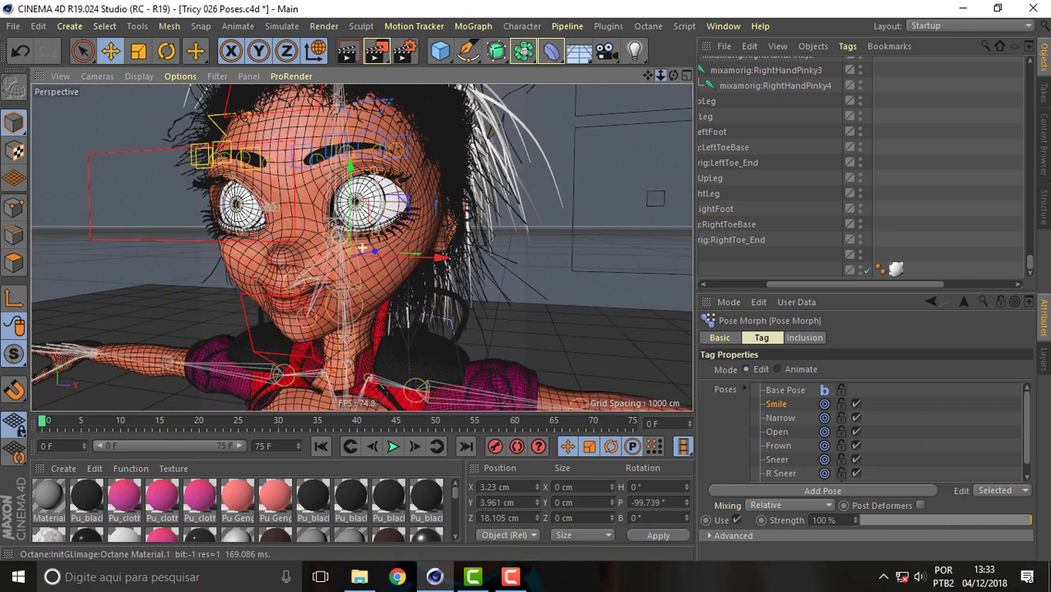
left_click_drag(362, 247, 402, 309, "alt")
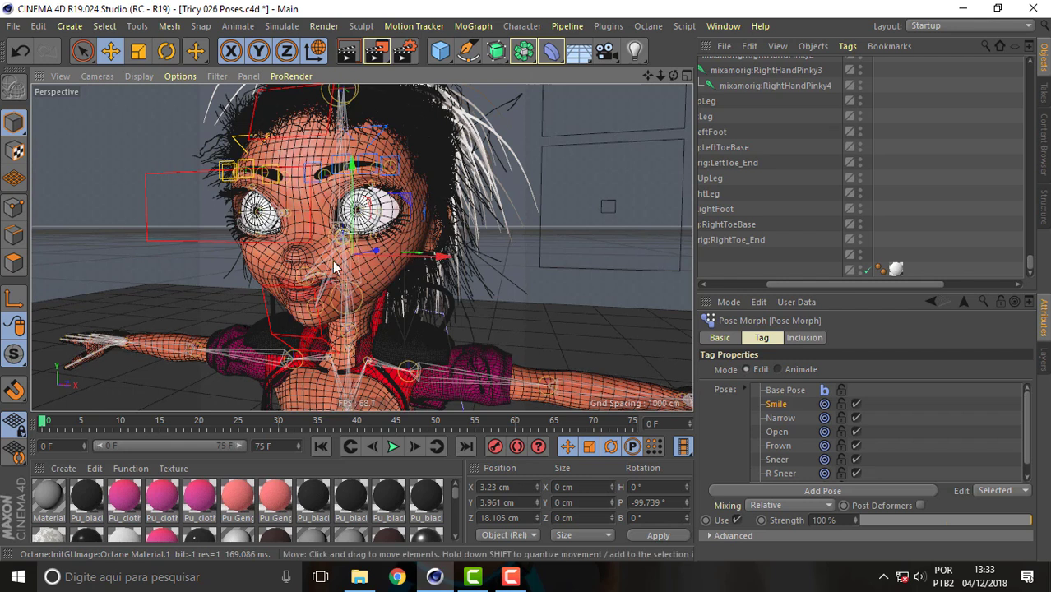
Step: Delete the Smile pose and add a new empty pose named 'Smile'
left_click(777, 407)
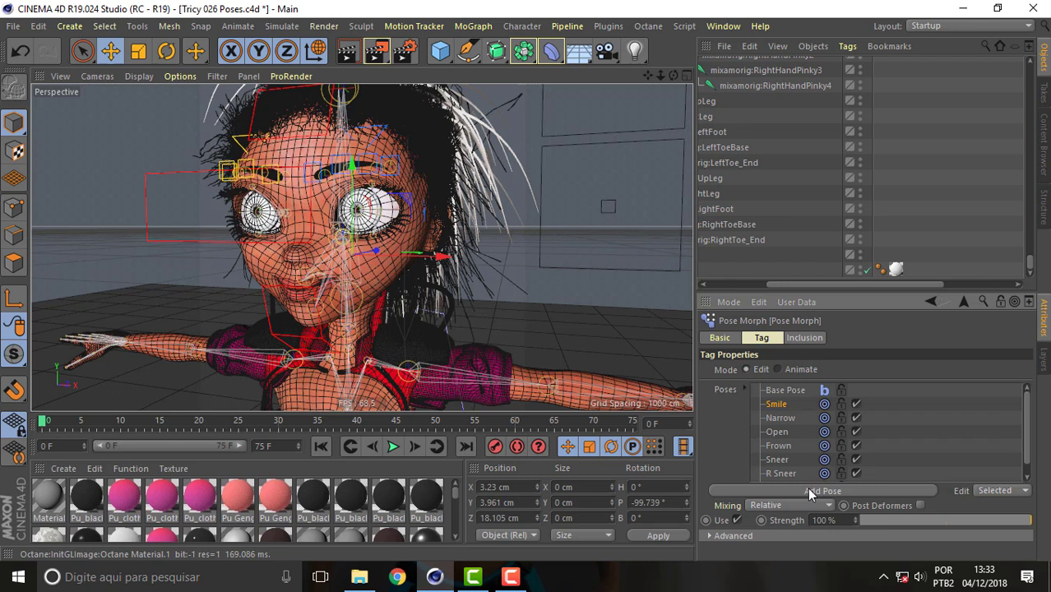
key("Delete")
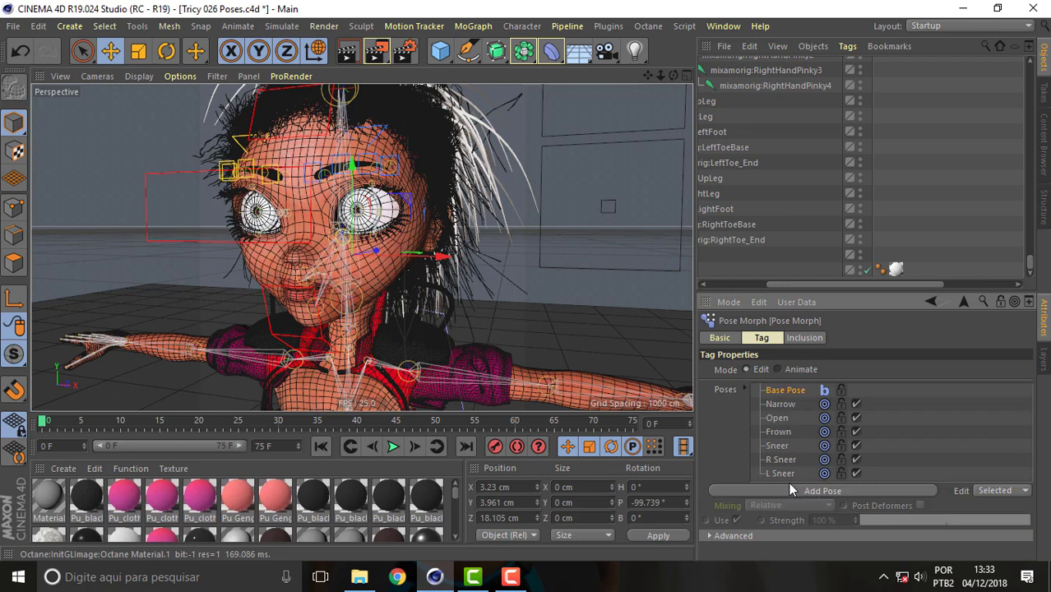
left_click(789, 490)
double_click(781, 405)
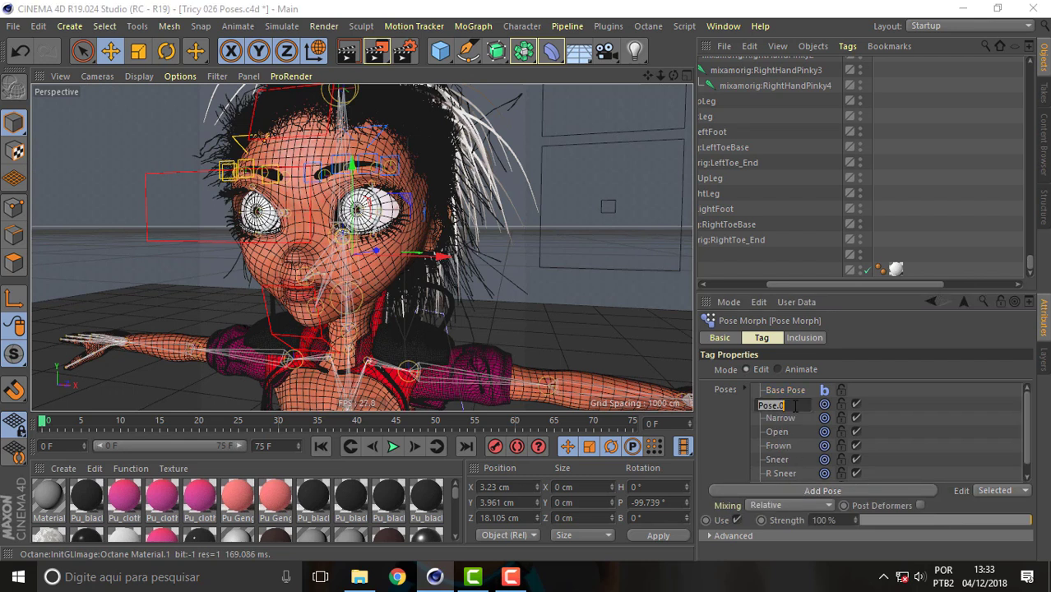
type("Smi")
type("le")
key("Return")
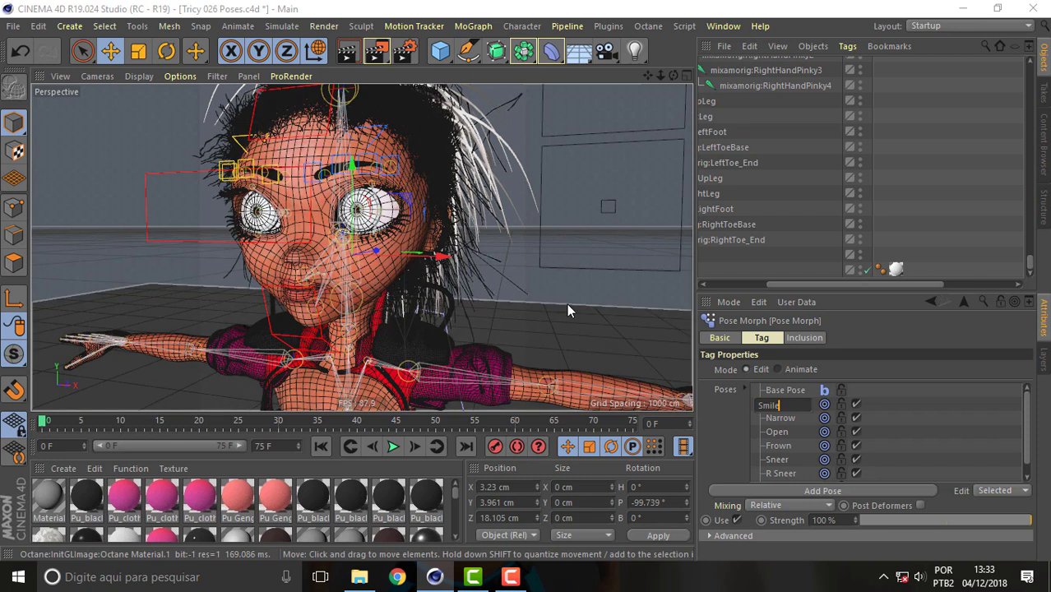
Step: Scroll the Object Manager to bring the Pullip_1025 mixamo mesh into view
left_click_drag(829, 288, 742, 290)
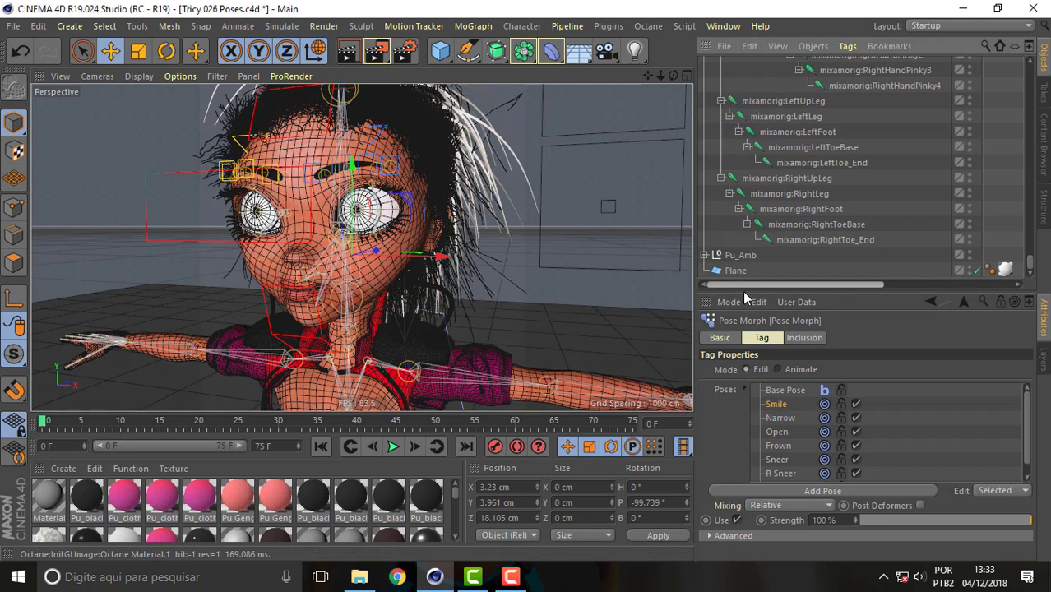
mouse_move(1033, 265)
left_mouse_down()
mouse_move(1033, 176)
mouse_move(1036, 191)
left_mouse_up()
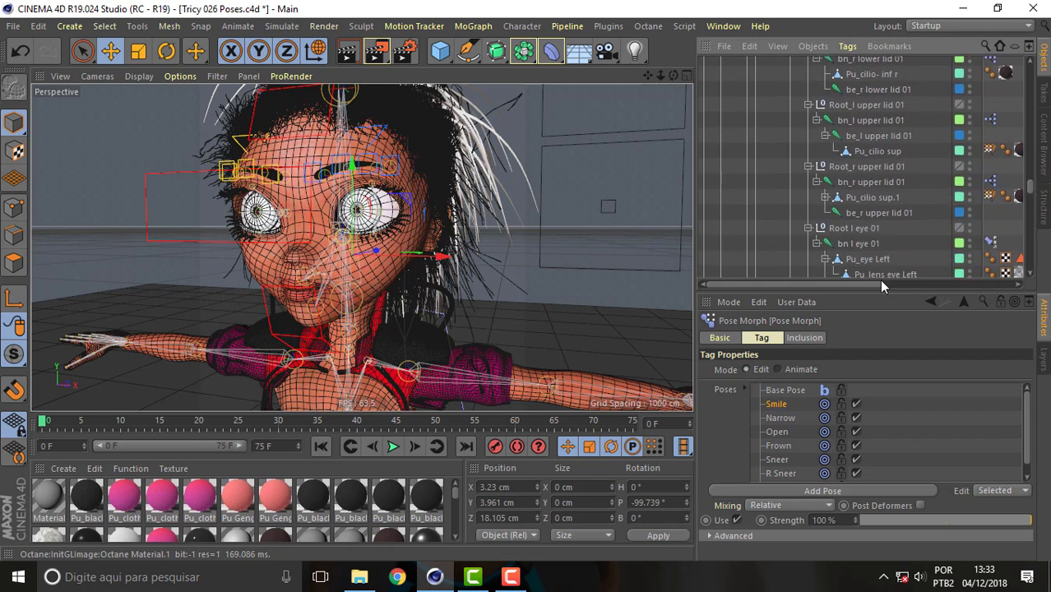
left_click_drag(879, 283, 899, 284)
left_click_drag(1036, 191, 1034, 210)
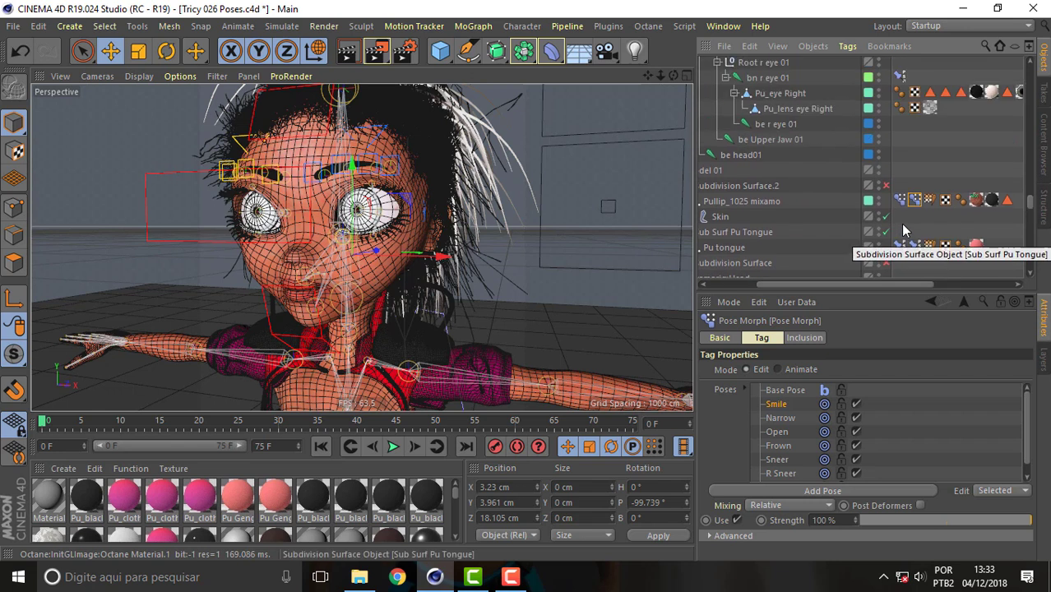
Step: Select the Pullip_1025 mixamo head in Points mode and scale up the soft-selected mouth area
left_click(754, 202)
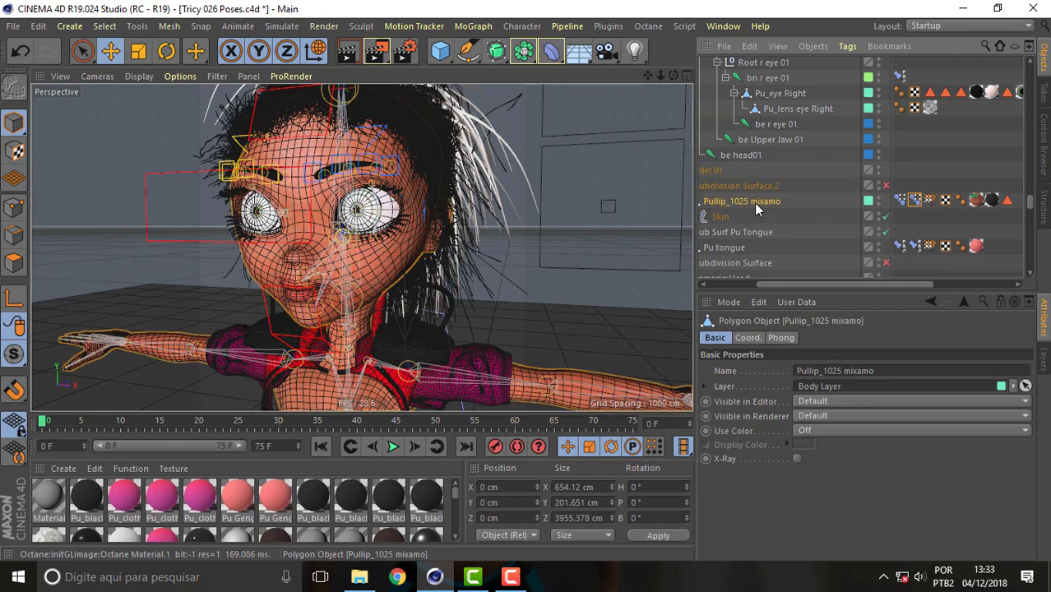
left_click(13, 205)
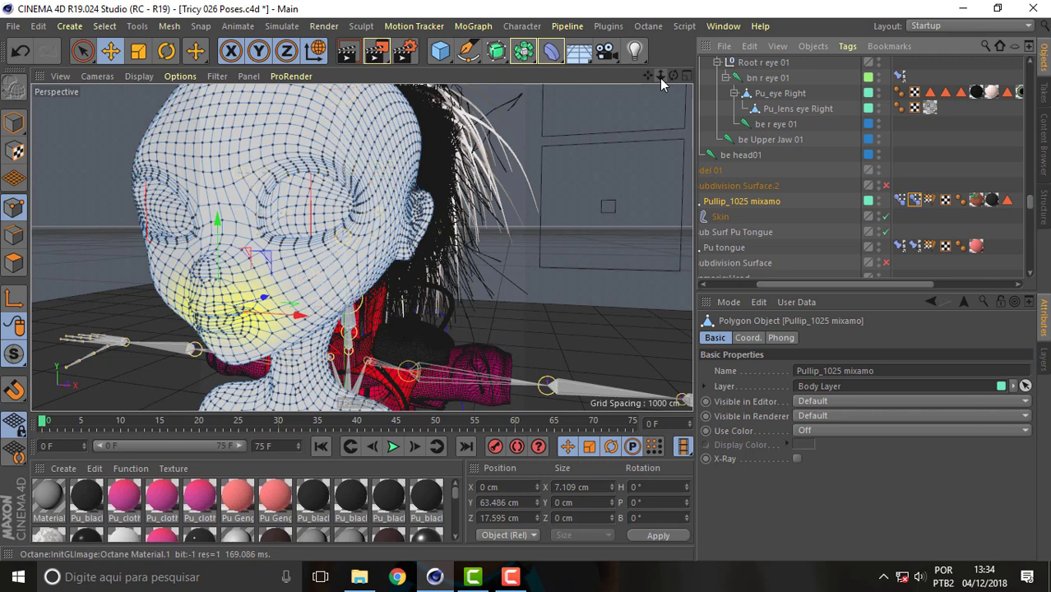
left_click_drag(659, 78, 645, 86)
left_click(138, 51)
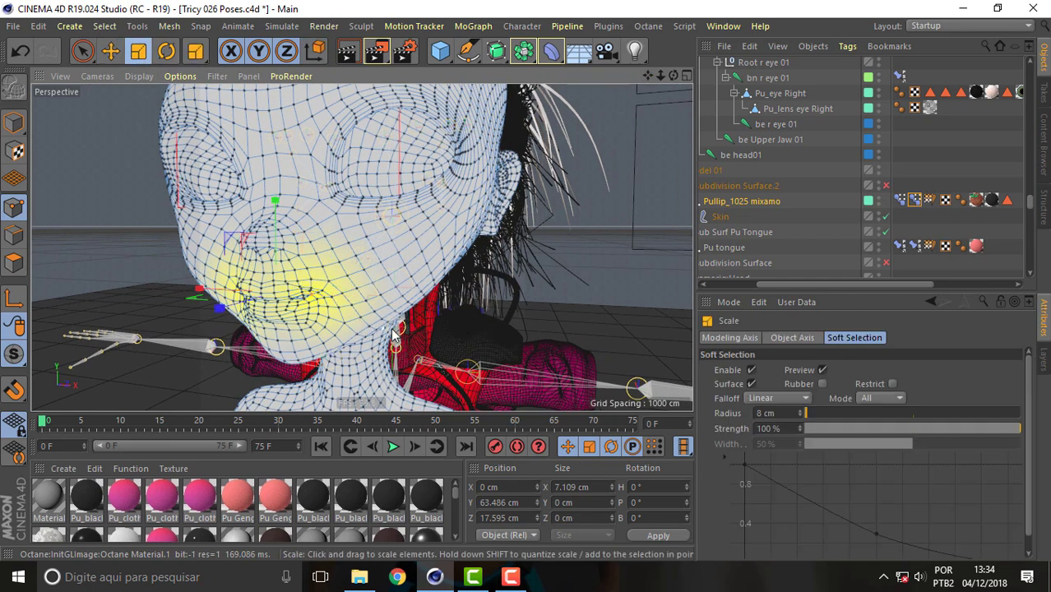
left_click_drag(201, 293, 178, 295)
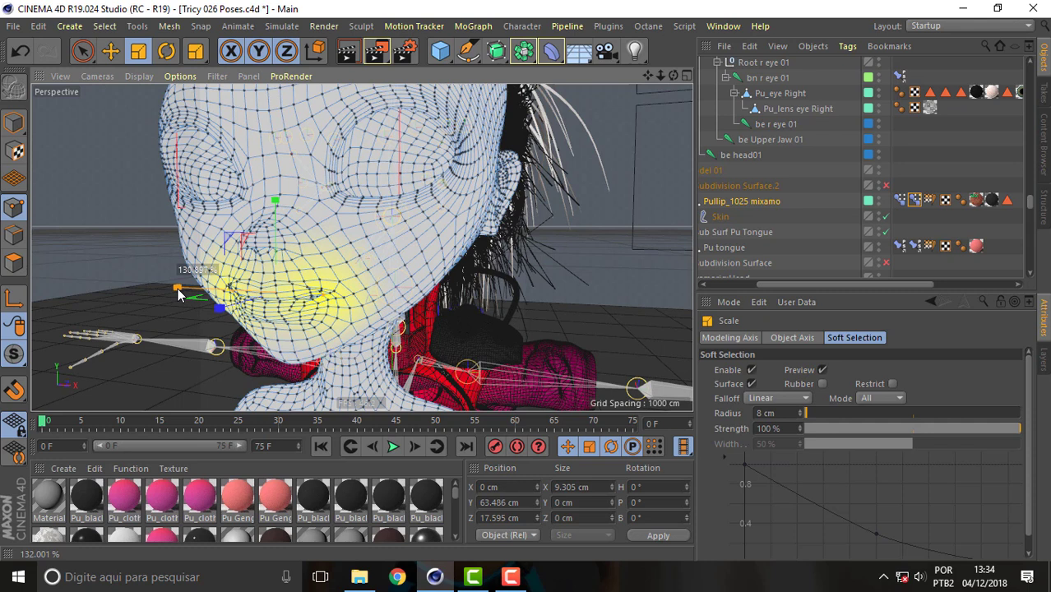
Step: Raise the mouth area slightly along Y and view the head from the side
left_click(111, 51)
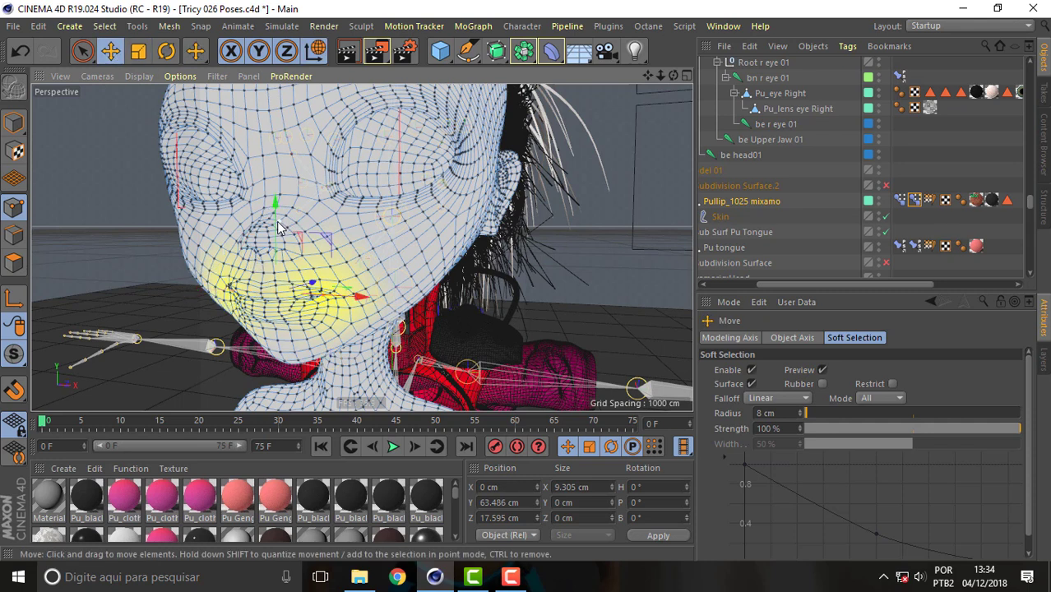
left_click_drag(277, 223, 277, 214)
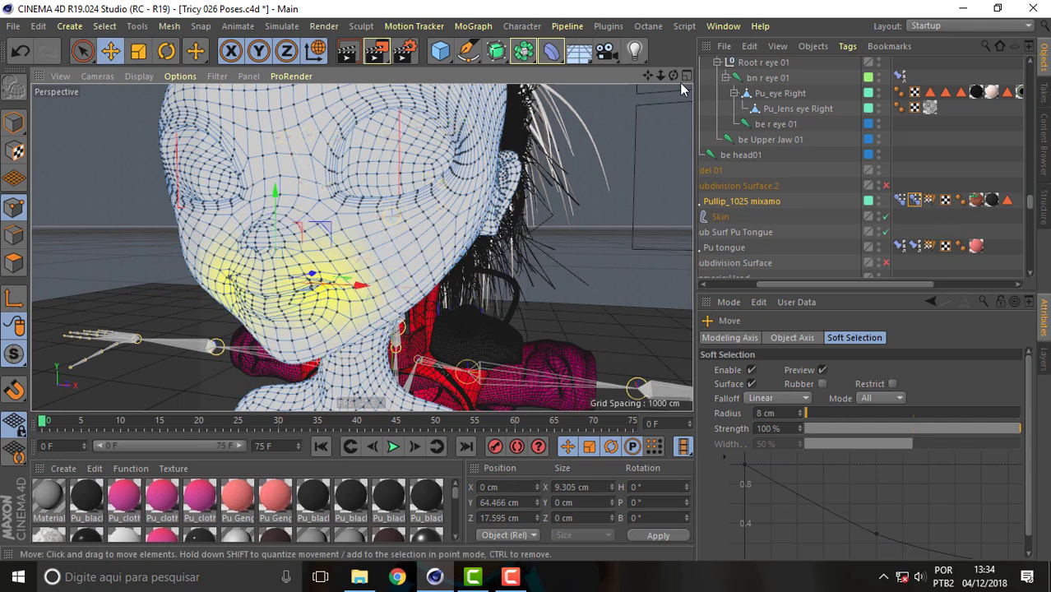
mouse_move(673, 74)
left_mouse_down()
mouse_move(625, 78)
mouse_move(649, 78)
left_mouse_up()
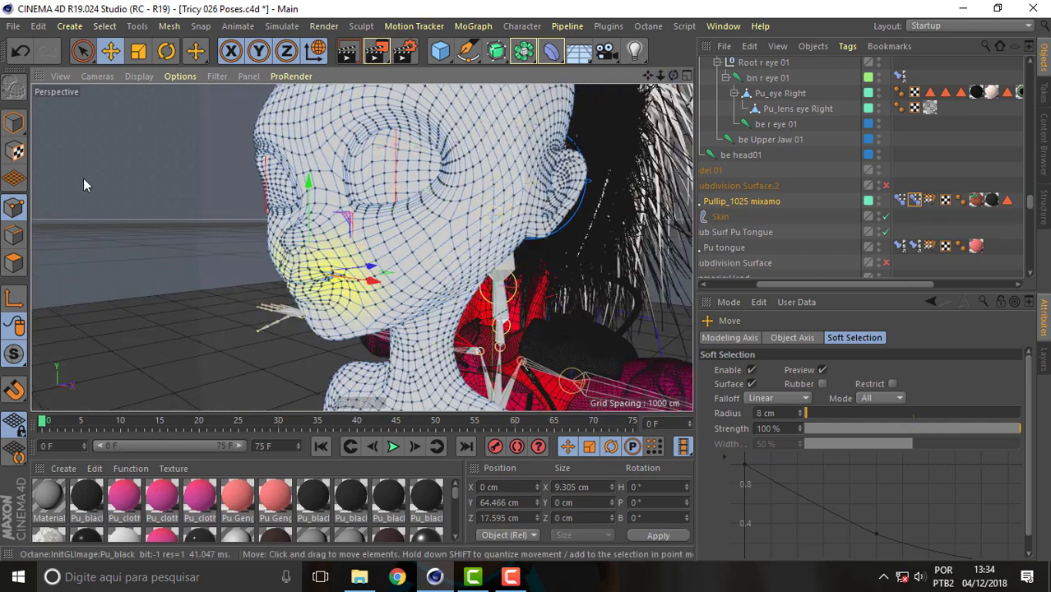
Step: Raise the mouth area slightly to Y 64.763 cm, then select the points on the right cheek
left_click(166, 54)
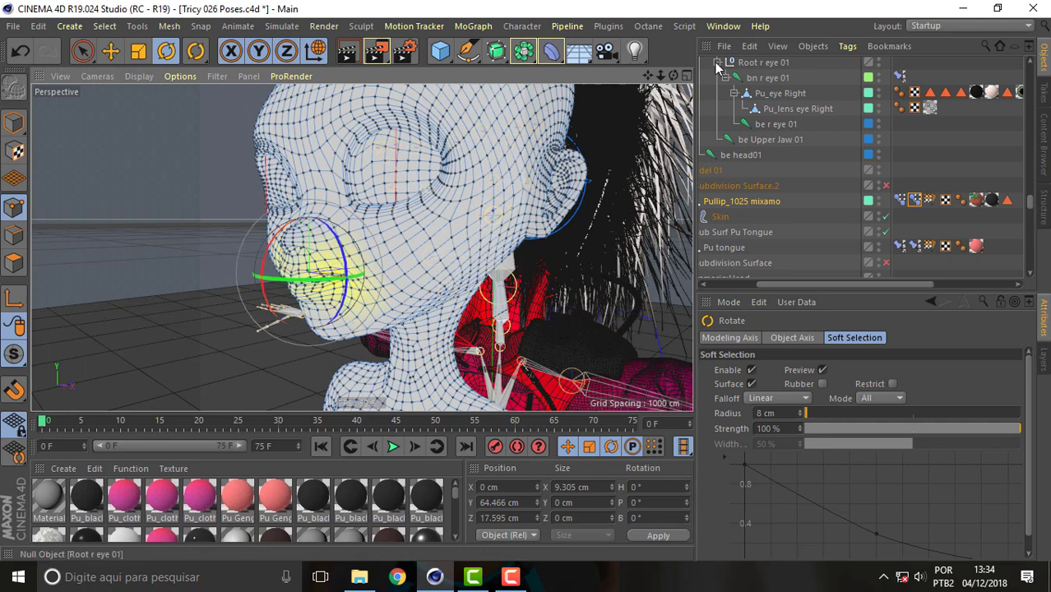
left_click_drag(672, 74, 649, 78)
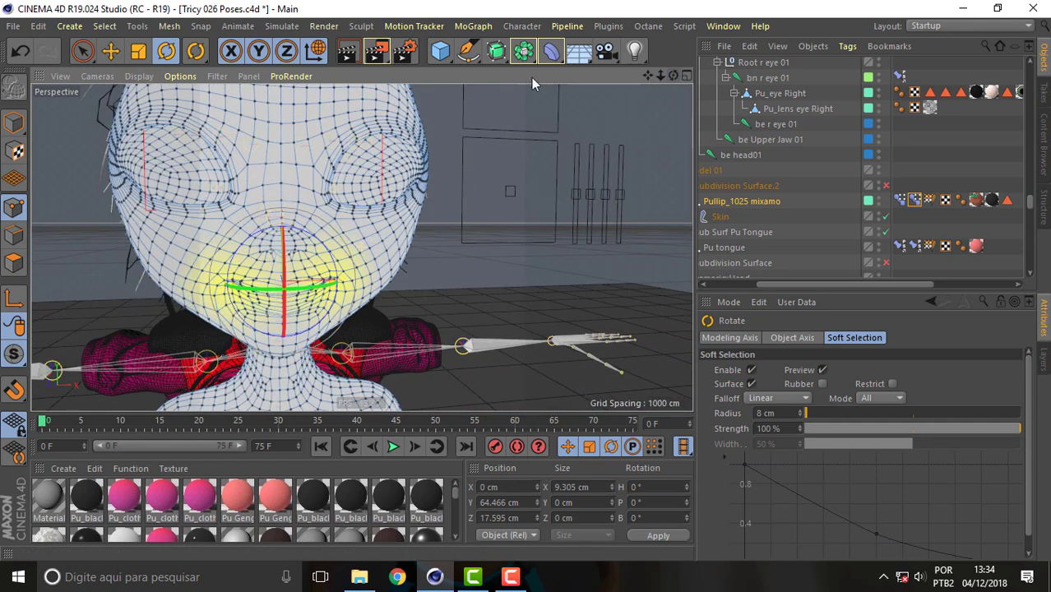
left_click(110, 51)
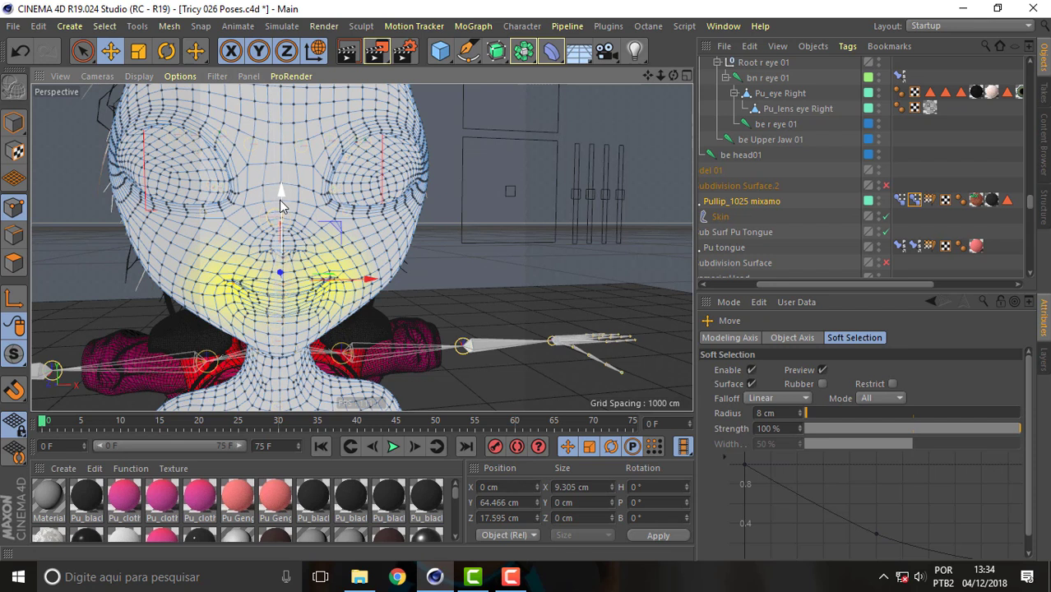
left_click_drag(280, 200, 277, 198)
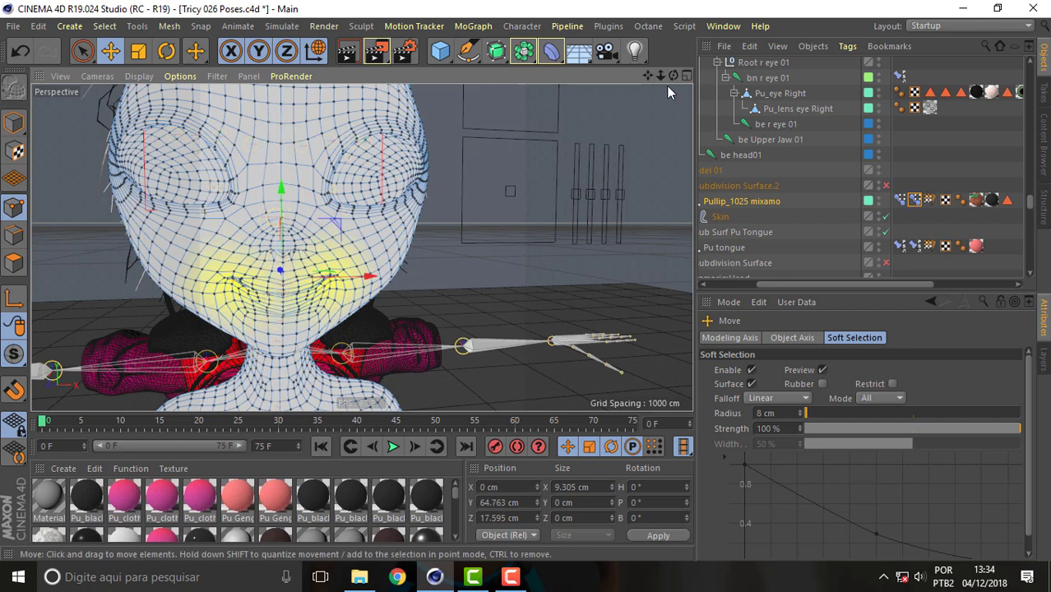
left_click(357, 236)
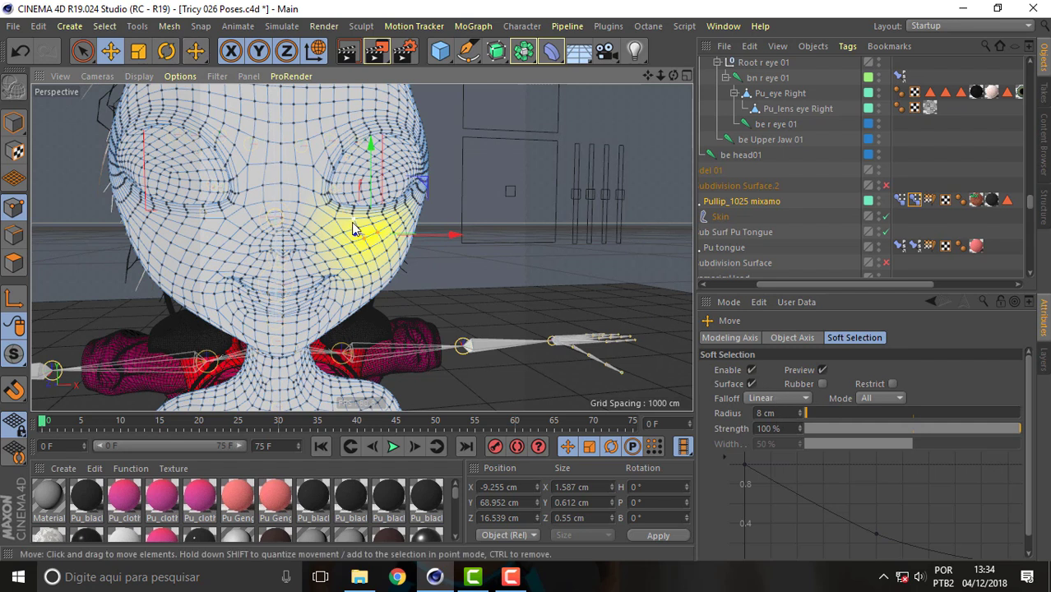
Step: Set the soft-selection falloff radius to 6 cm
left_click(766, 412)
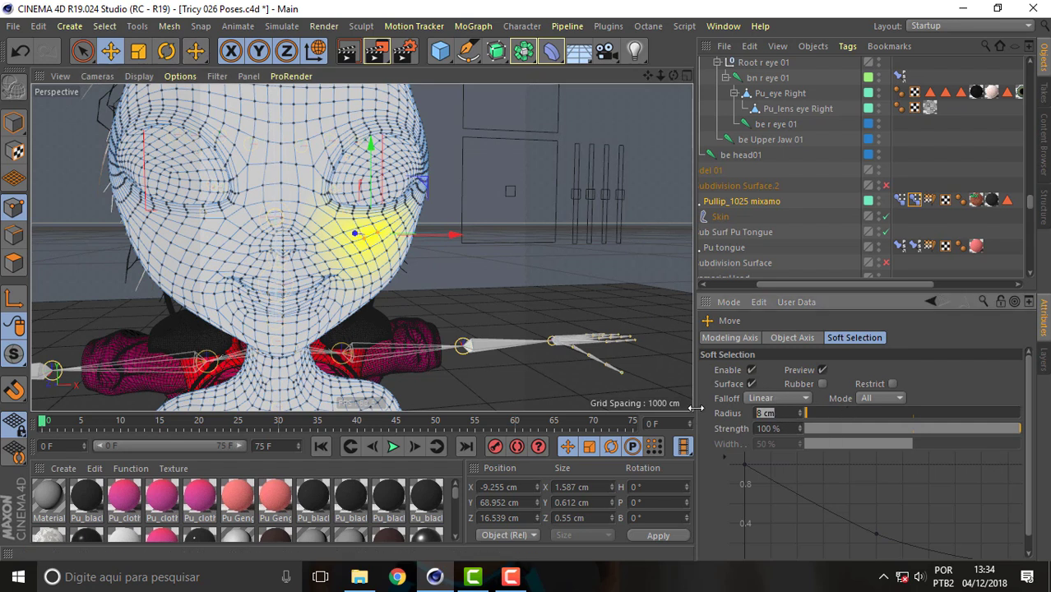
type("6")
key("Return")
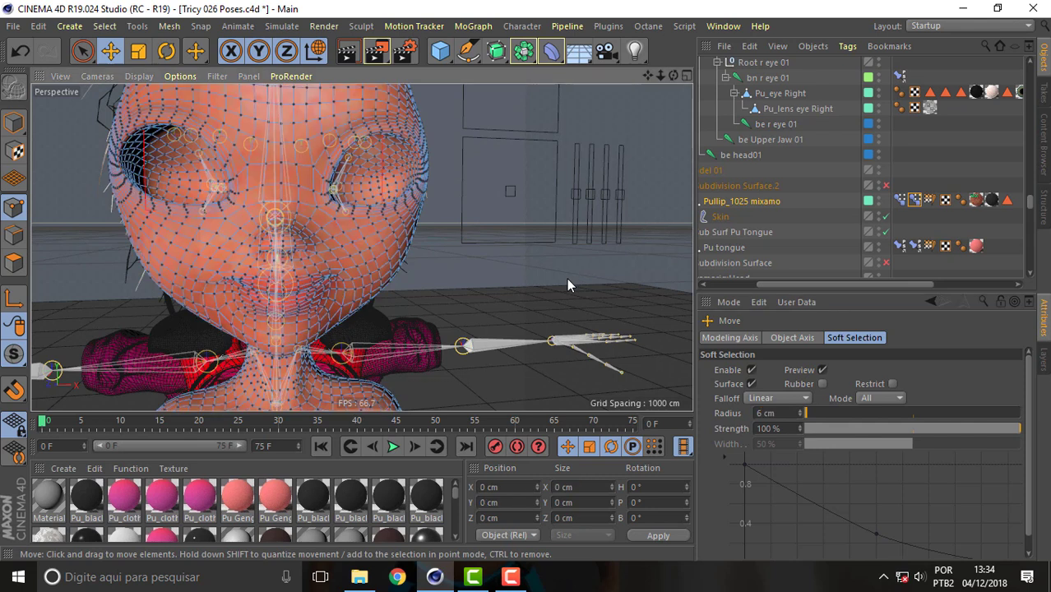
Step: Select a vertex on each cheek and lift them to Y 69.705 cm, Z 17.319 cm
left_click(362, 233)
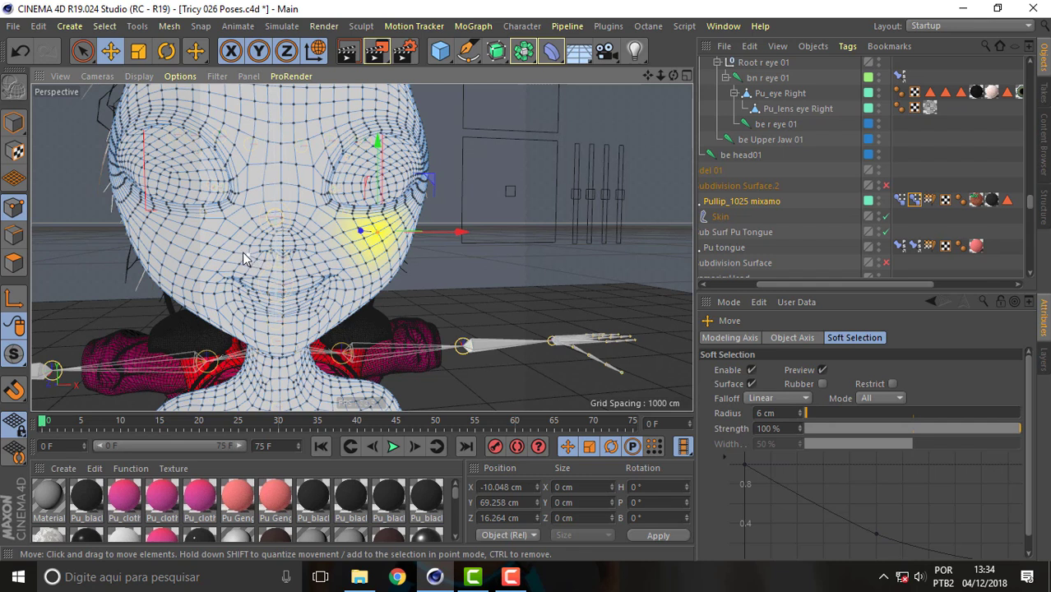
left_click(196, 241, "shift")
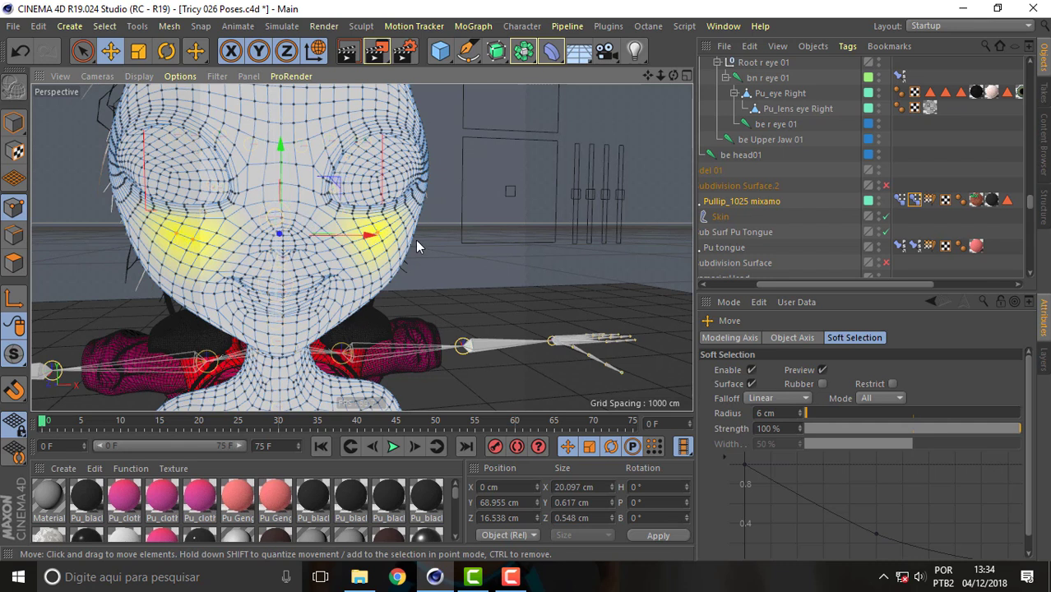
left_click(392, 232, "shift")
left_click_drag(392, 233, 506, 259)
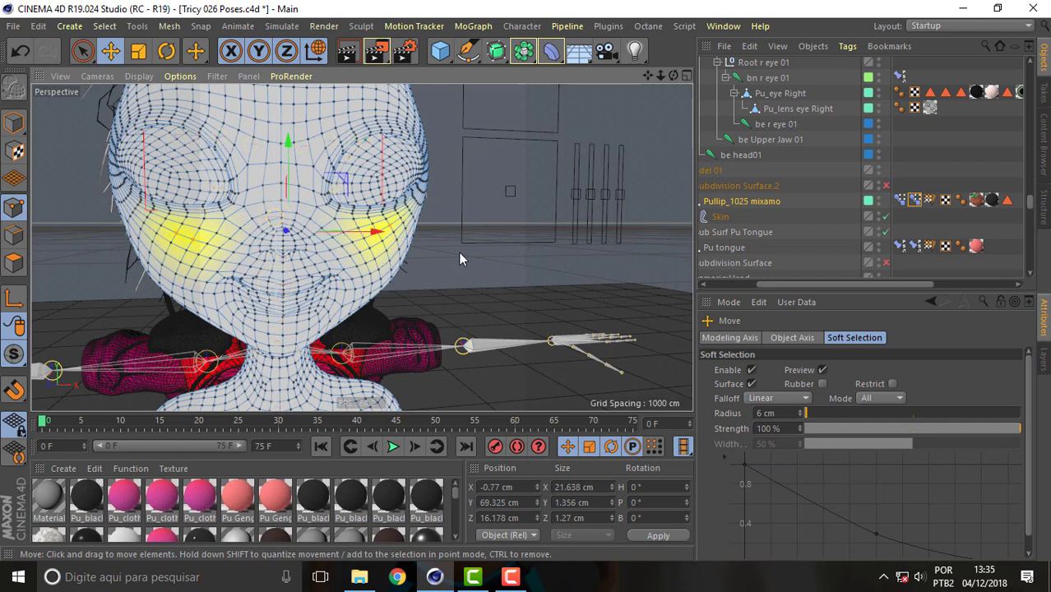
left_click_drag(286, 171, 286, 161)
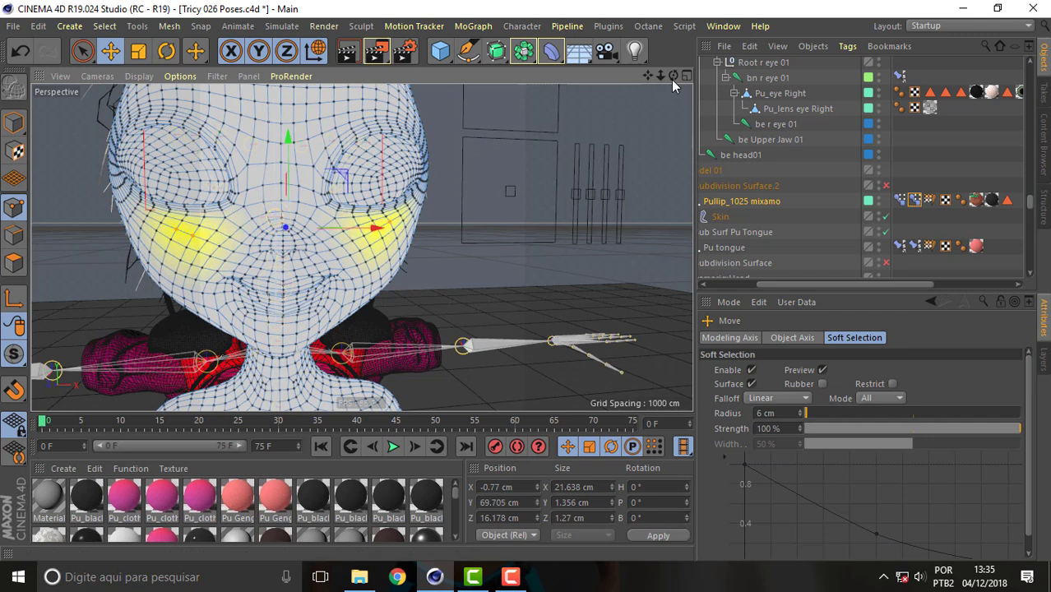
mouse_move(672, 74)
left_mouse_down()
mouse_move(257, 241)
mouse_move(268, 239)
left_mouse_up()
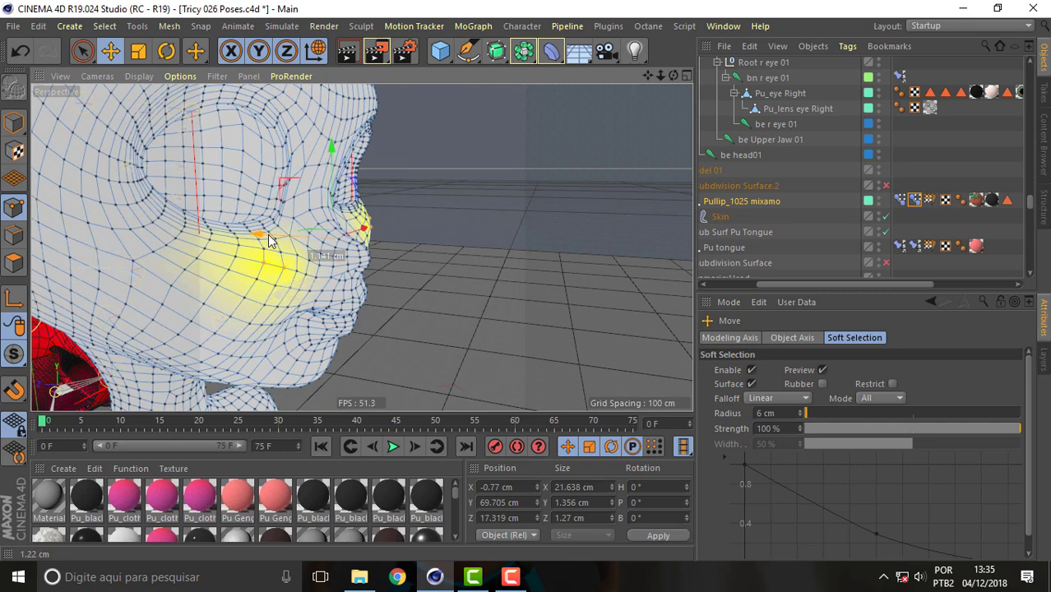
left_click_drag(673, 74, 576, 82)
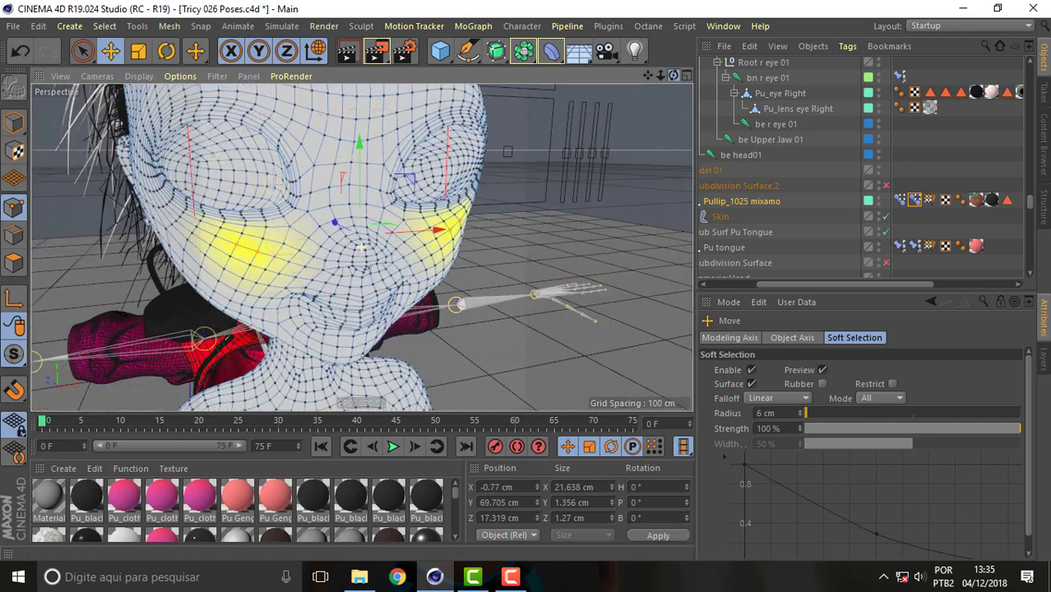
left_click_drag(674, 74, 625, 98)
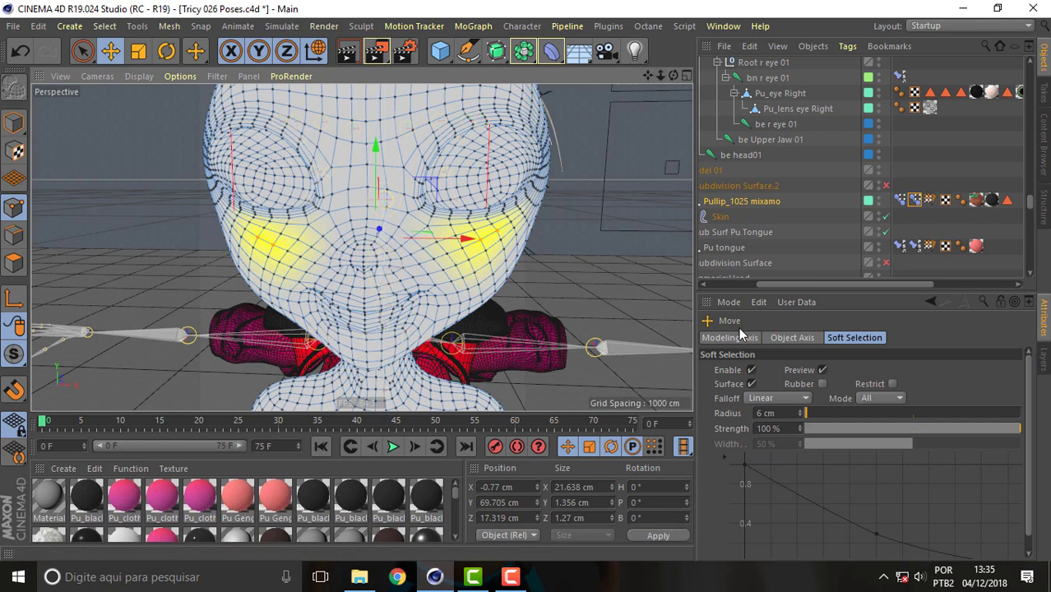
Step: Return to Model mode, select the Pose Morph tag, and inspect the face from several angles
left_click(15, 122)
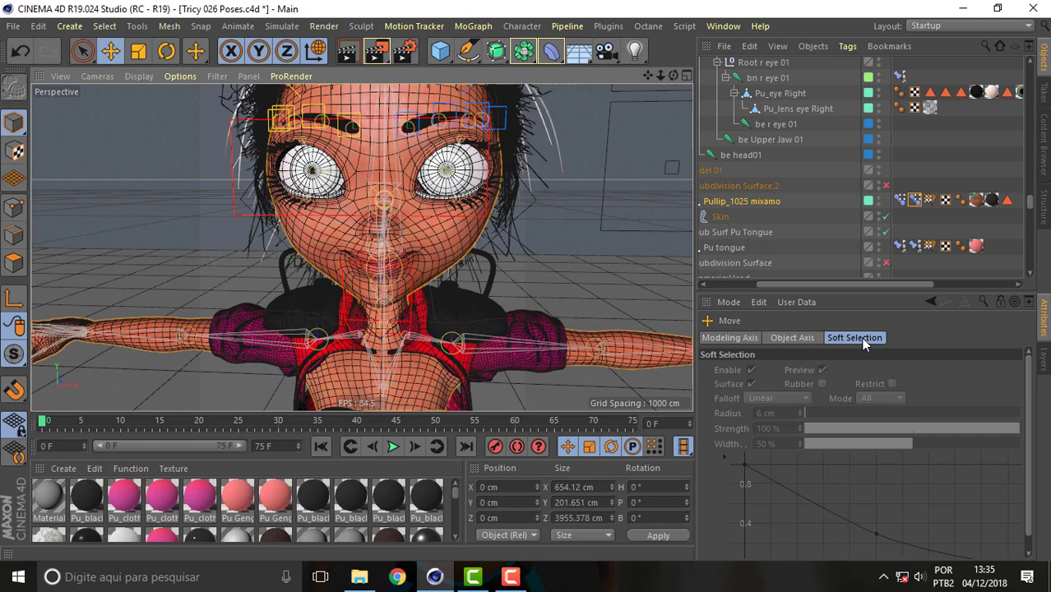
left_click(917, 200)
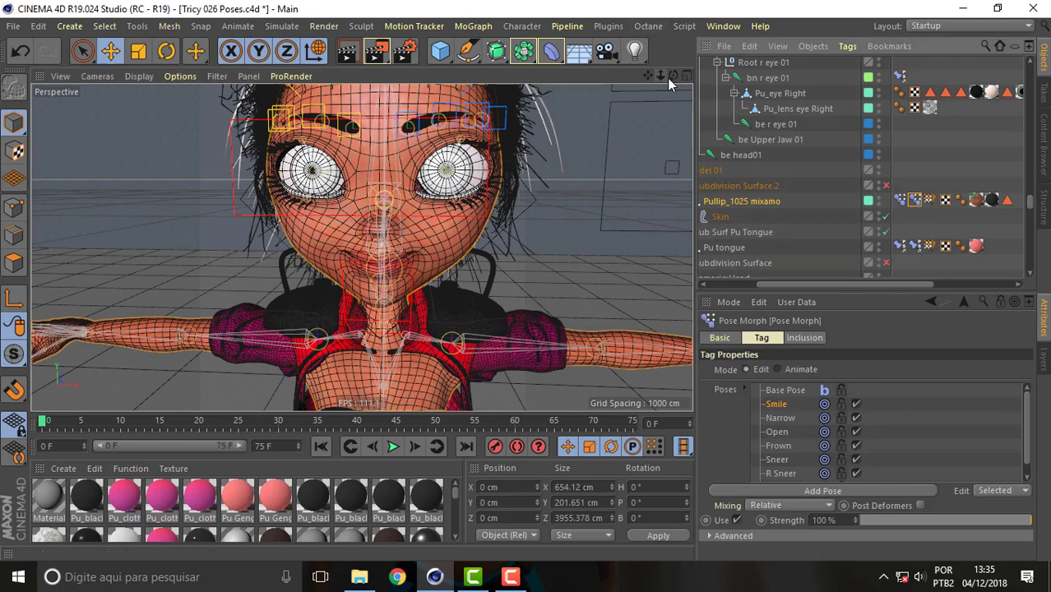
left_click_drag(670, 77, 625, 124)
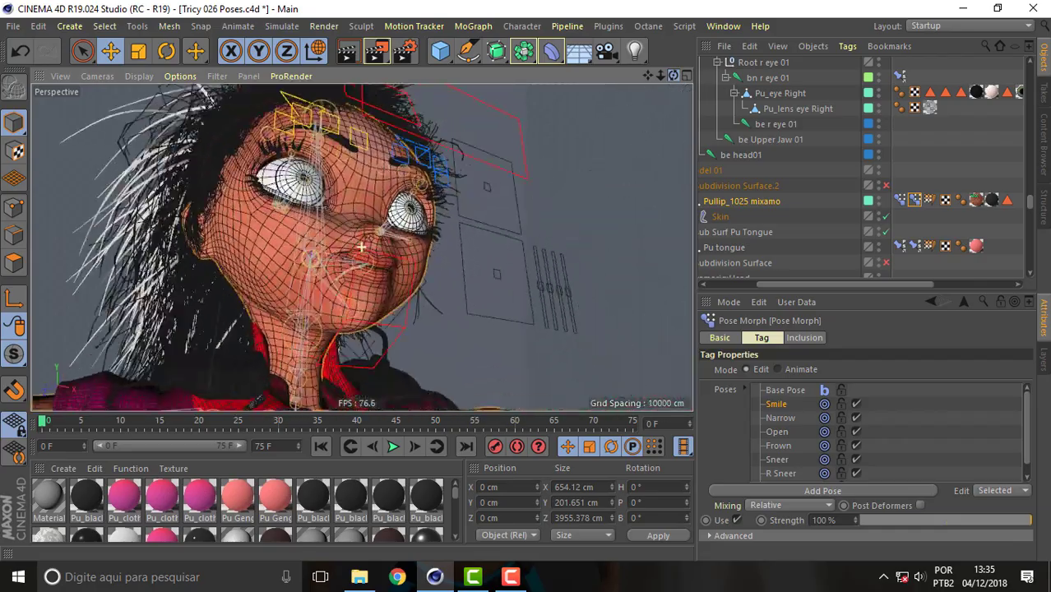
left_click_drag(360, 246, 361, 246)
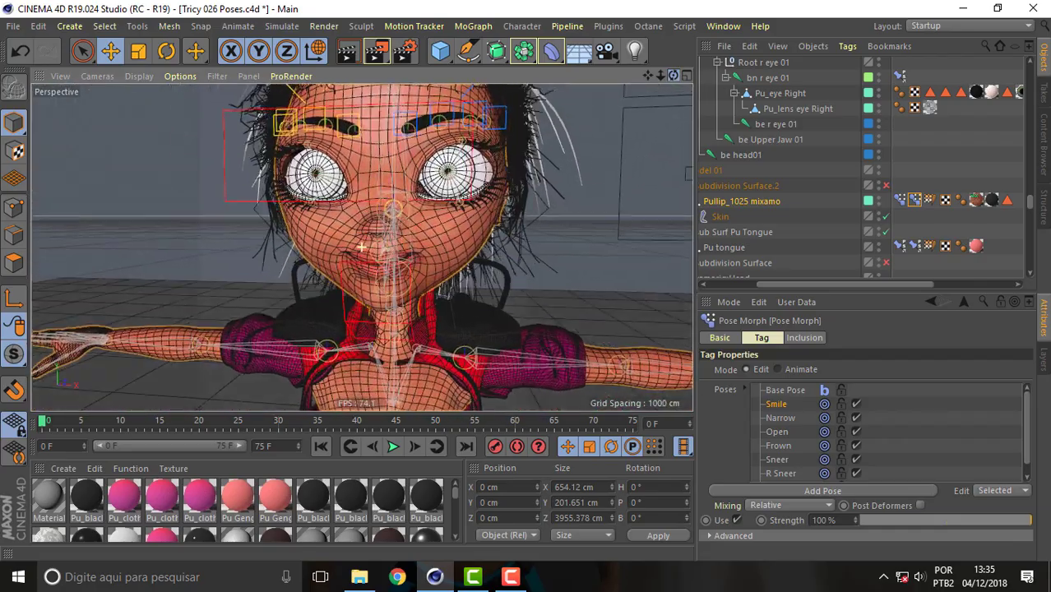
left_click_drag(361, 246, 361, 246)
Step: Set the Pose Morph tag to Animate, drop Smile to 0%, and select Ctrl Sync
left_click(777, 369)
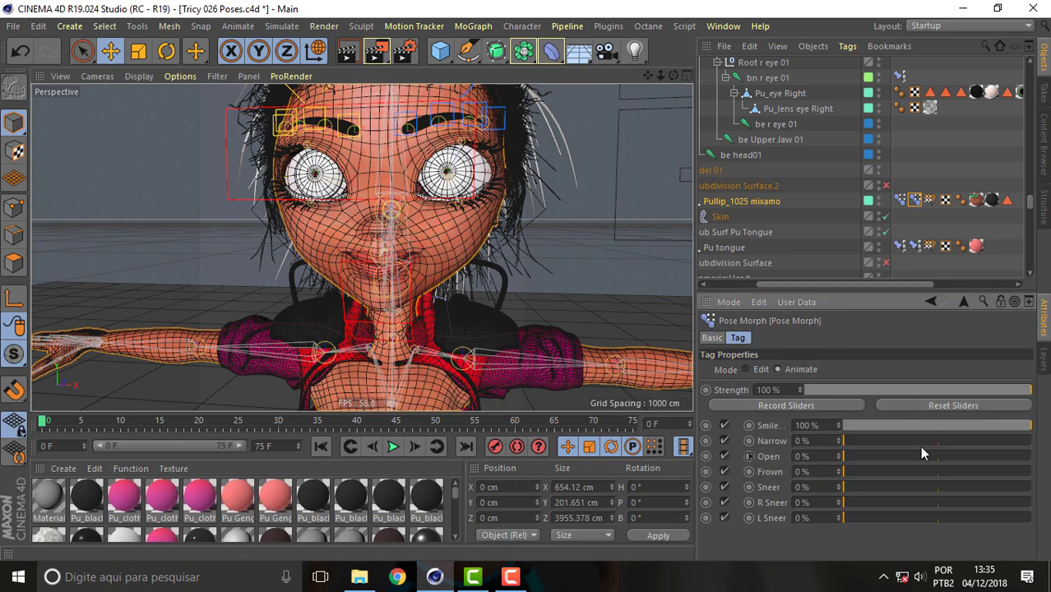
mouse_move(1026, 425)
left_mouse_down()
mouse_move(939, 434)
mouse_move(1020, 434)
mouse_move(843, 435)
left_mouse_up()
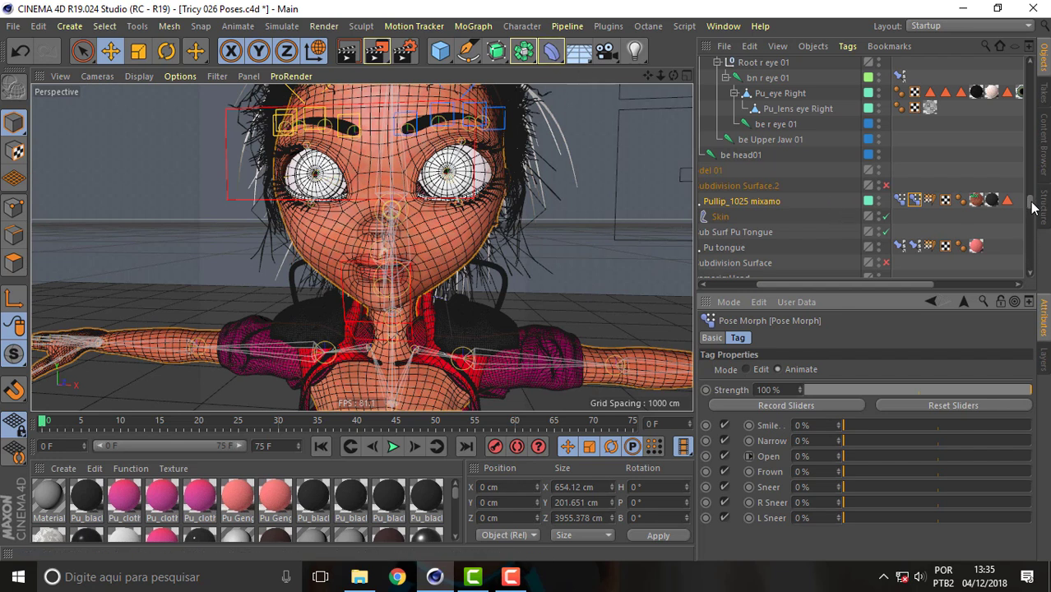
left_click_drag(1032, 204, 1017, 72)
mouse_move(794, 283)
left_mouse_down()
mouse_move(851, 283)
mouse_move(798, 284)
left_mouse_up()
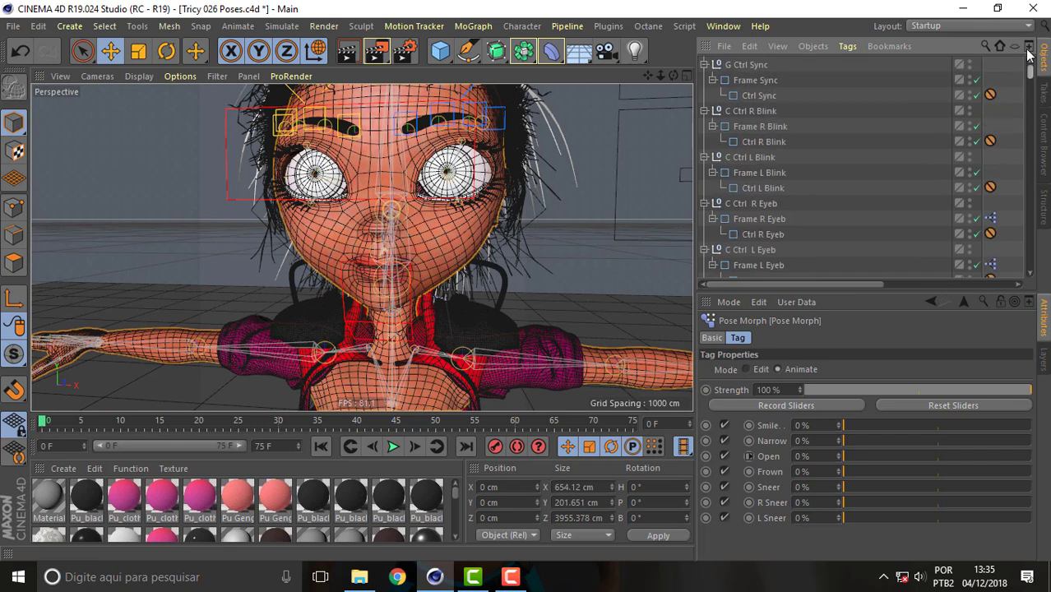
left_click(756, 95)
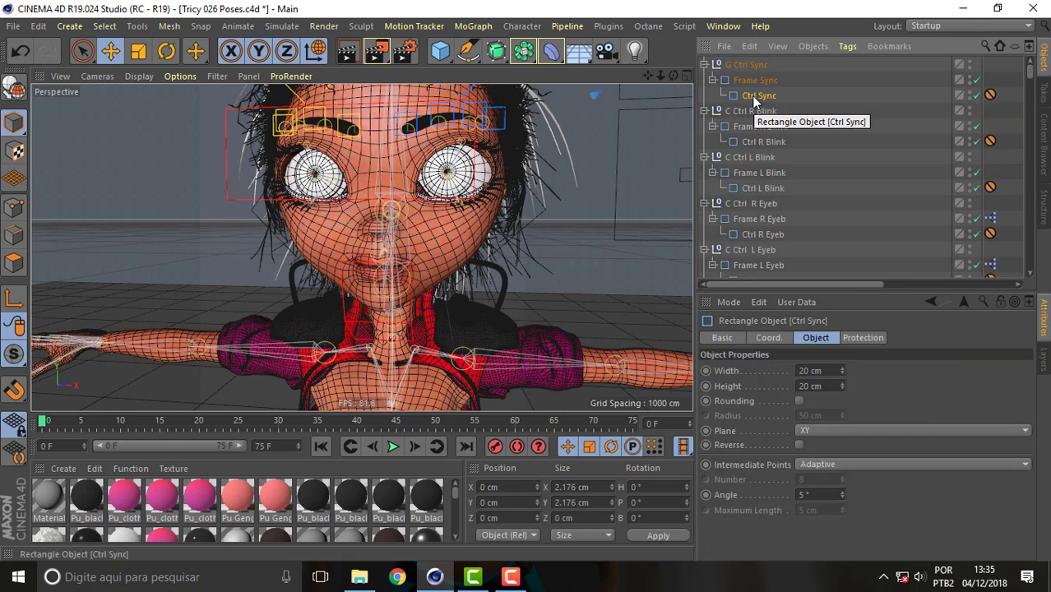
Step: In Manage User Data, add a new entry on Ctrl Sync named Sync
left_click(794, 303)
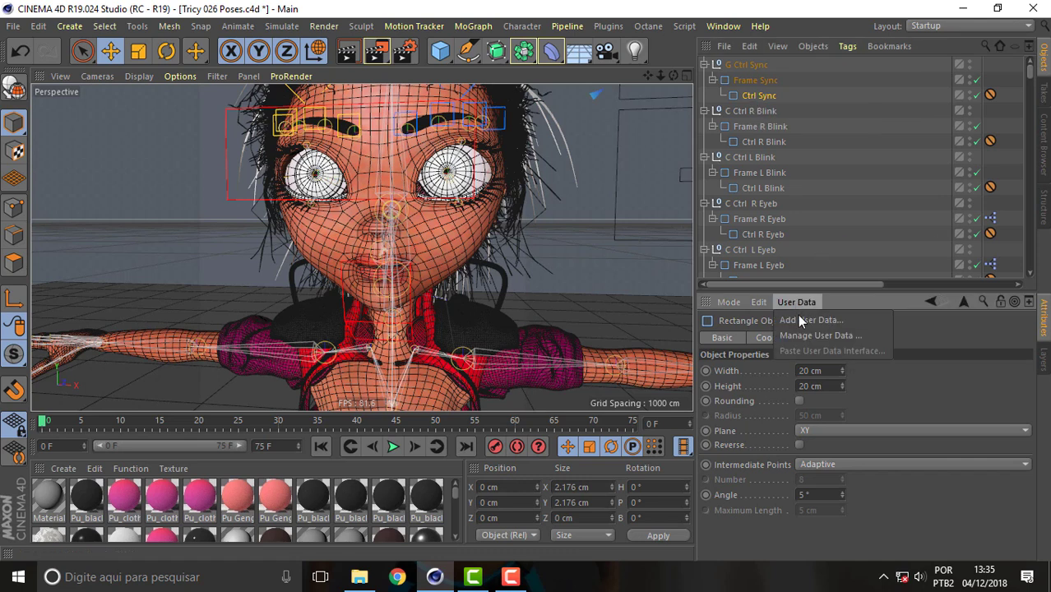
left_click(806, 331)
mouse_move(710, 109)
left_mouse_down()
mouse_move(589, 111)
mouse_move(409, 78)
left_mouse_up()
left_click(178, 104)
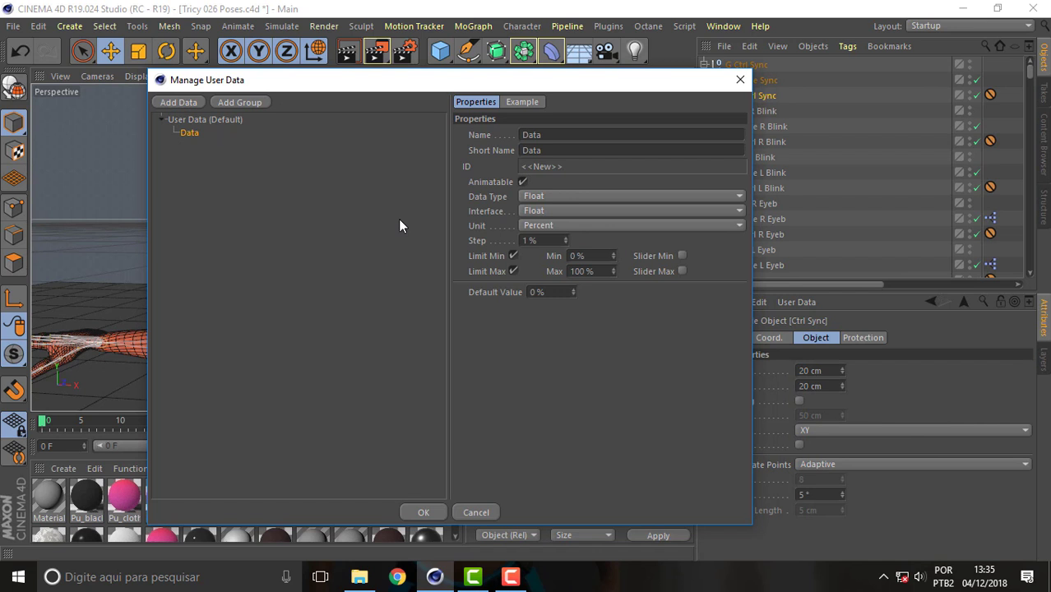
left_click(554, 134)
type("Sync")
left_click(392, 271)
left_click(191, 133)
Step: Make Sync a Vector with a 2D Vector Field interface, limited from -100 to 100
left_click(602, 194)
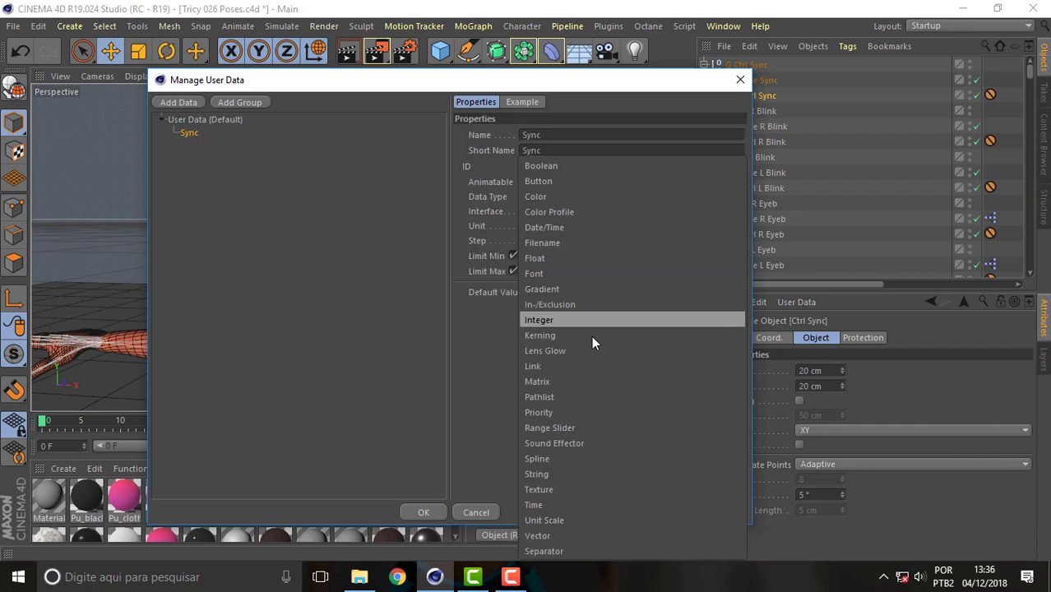
left_click(579, 533)
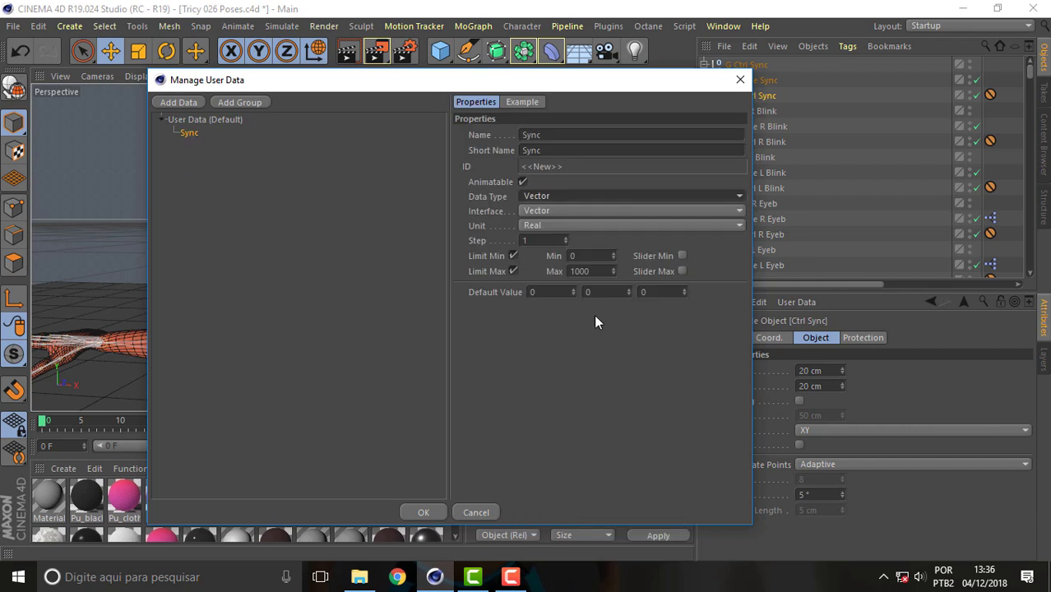
left_click(613, 212)
left_click(603, 228)
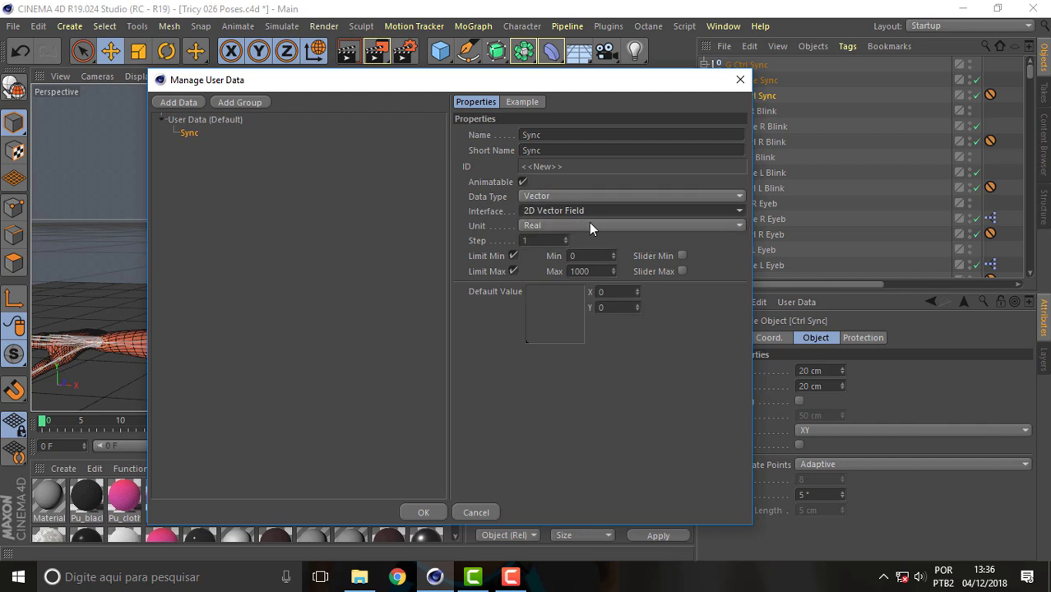
left_click(590, 256)
key("BackSpace")
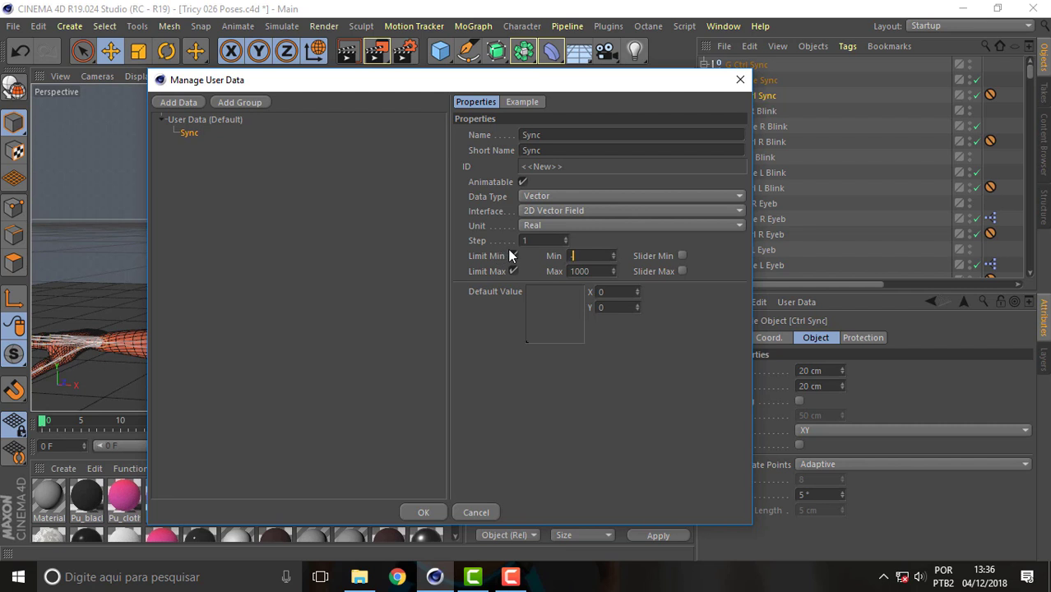
type("-100")
key("ctrl+a")
type("11")
key("BackSpace")
Step: Confirm the Sync user data, then add a Driver tag to Ctrl Sync driven by Sync
left_click(422, 513)
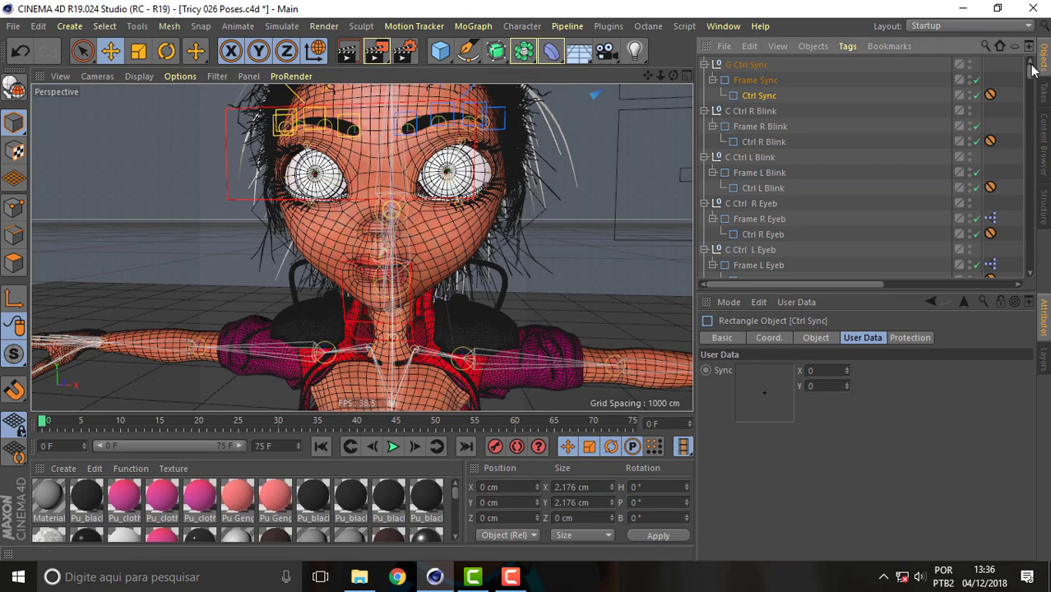
right_click(757, 93)
mouse_move(808, 51)
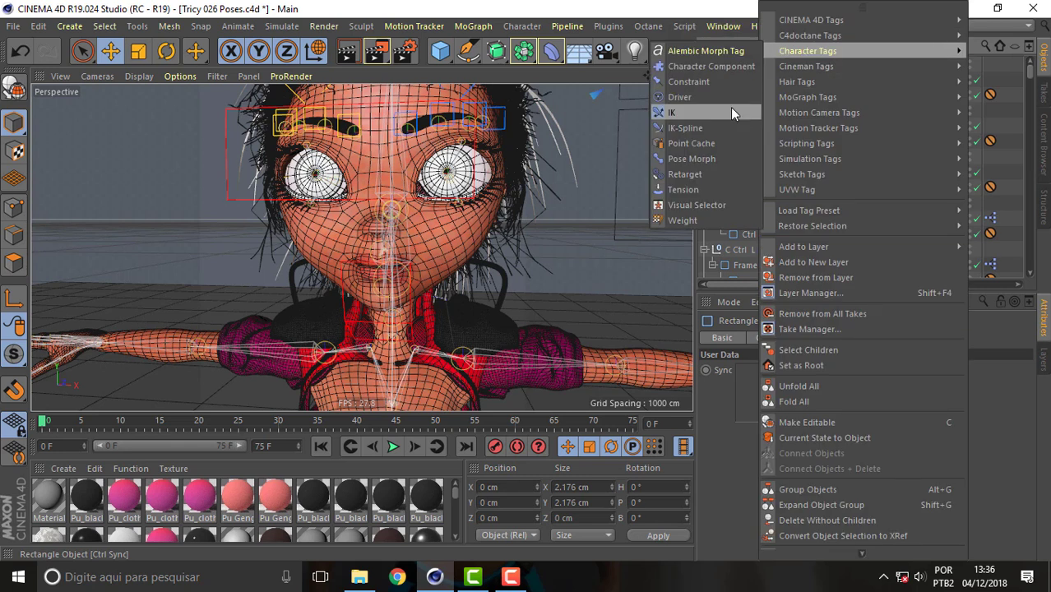
left_click(723, 95)
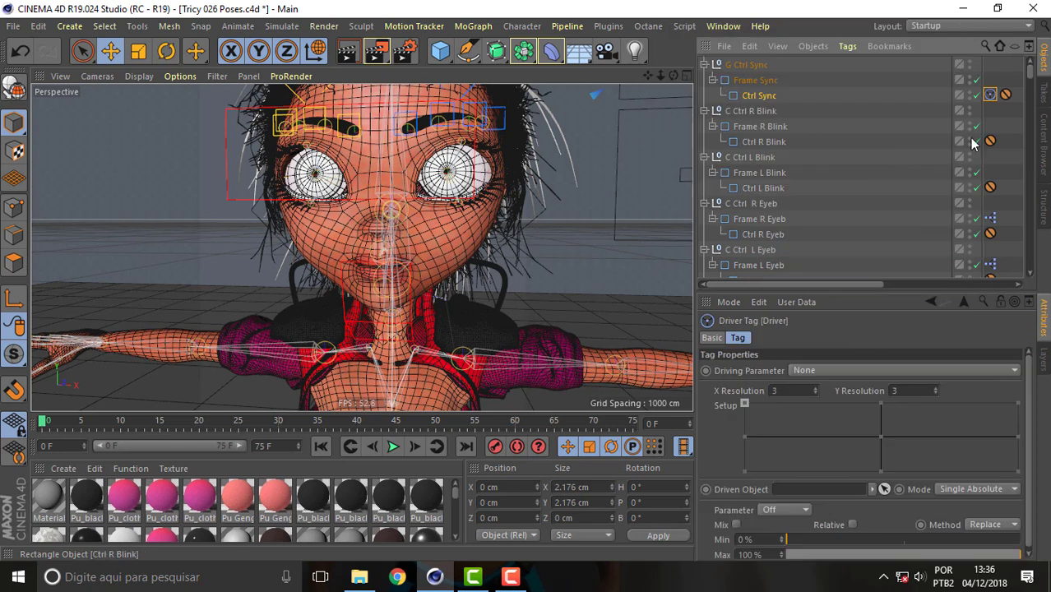
left_click(858, 371)
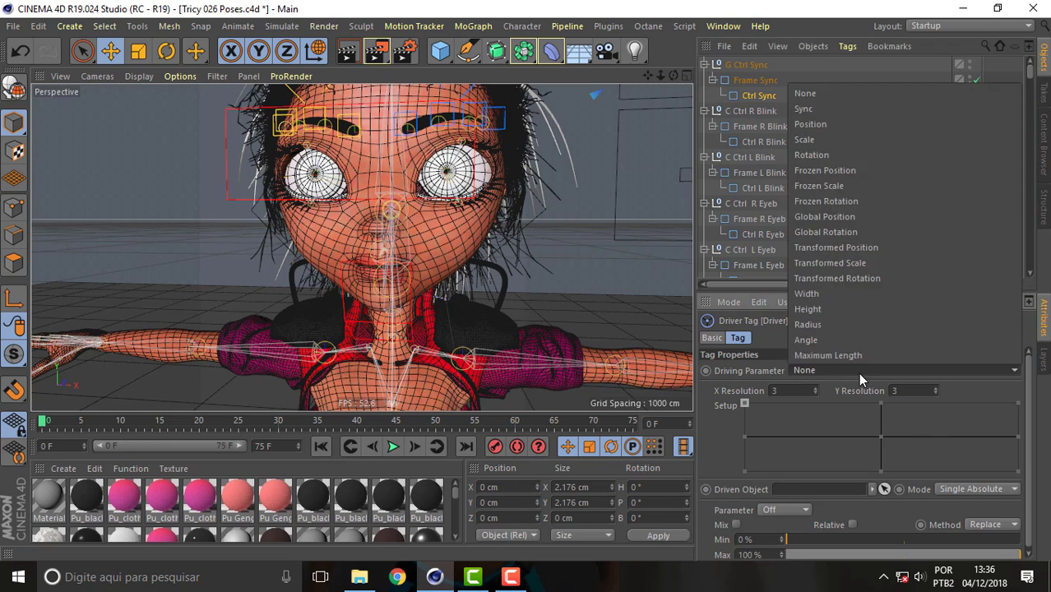
left_click(845, 107)
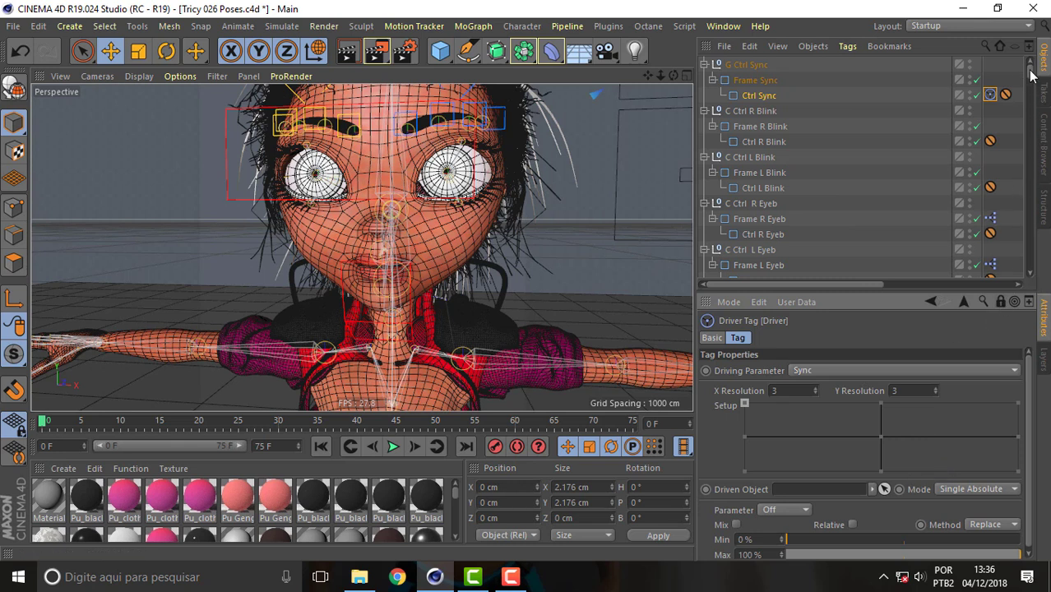
Step: Drag Pullip_1025 mixamo's Pose Morph tag into the Driver tag's Driven Object field
left_click_drag(1030, 71, 1031, 101)
scroll(1028, 159, "down", 3)
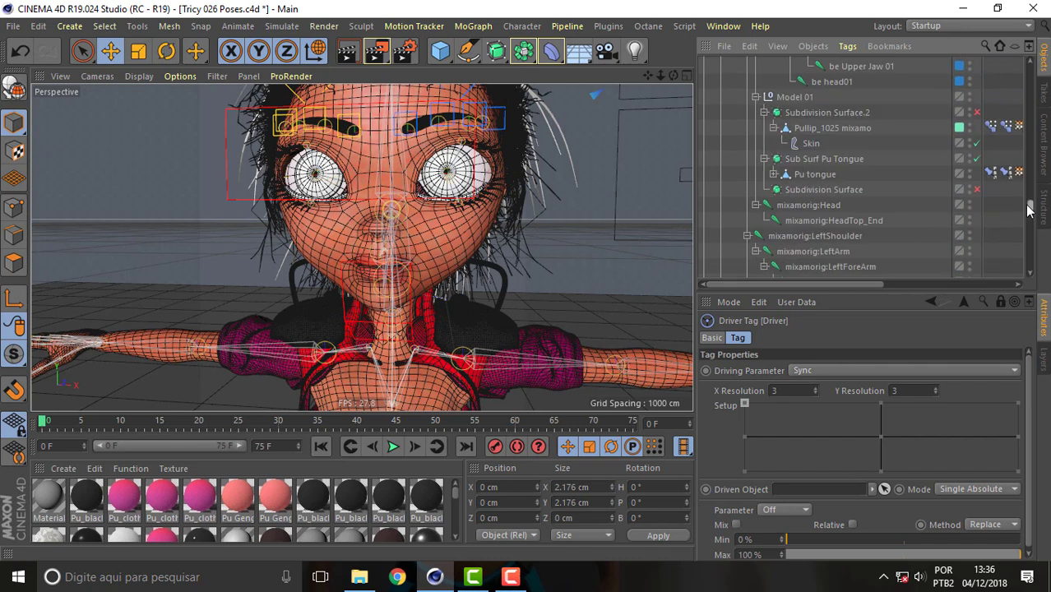
scroll(1026, 168, "down", 3)
scroll(1023, 177, "down", 3)
scroll(1021, 186, "down", 3)
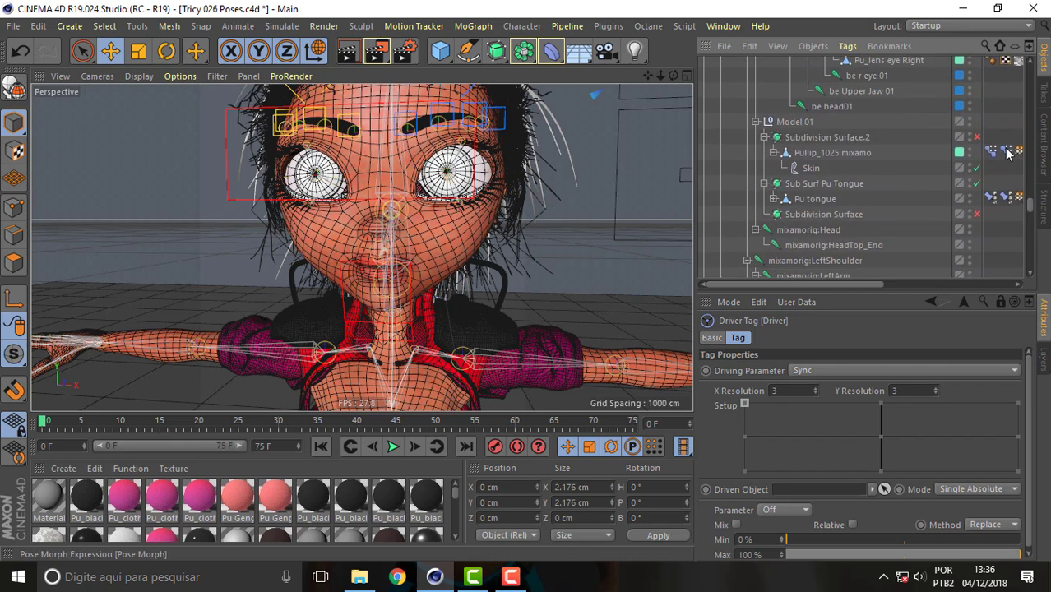
left_click_drag(1005, 152, 799, 490)
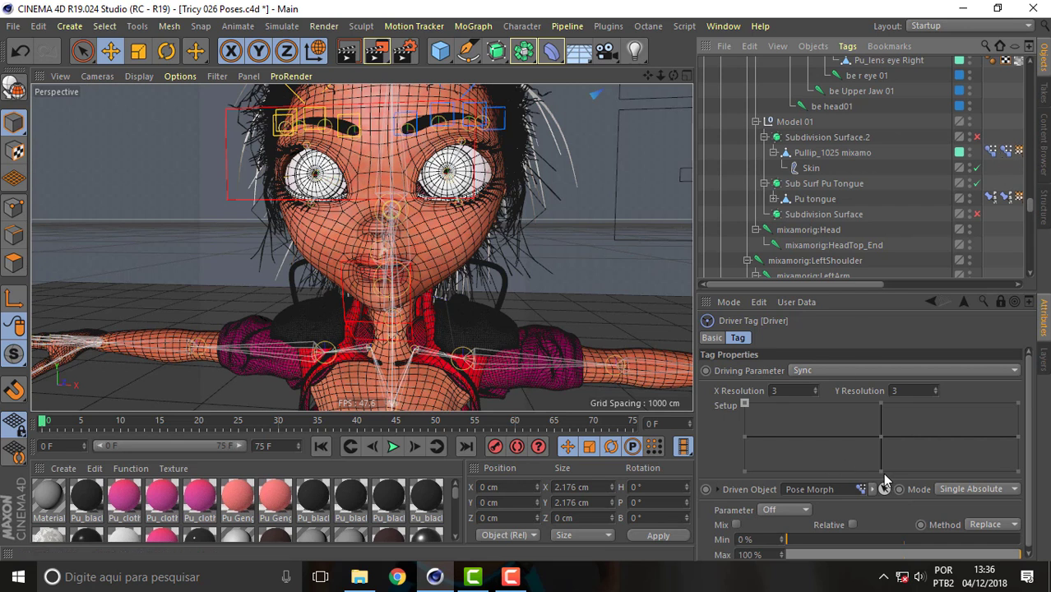
Step: Assign Open to the bottom, Narrow to the left, Sneer to the top, and Smile to the right grid point
left_click(783, 515)
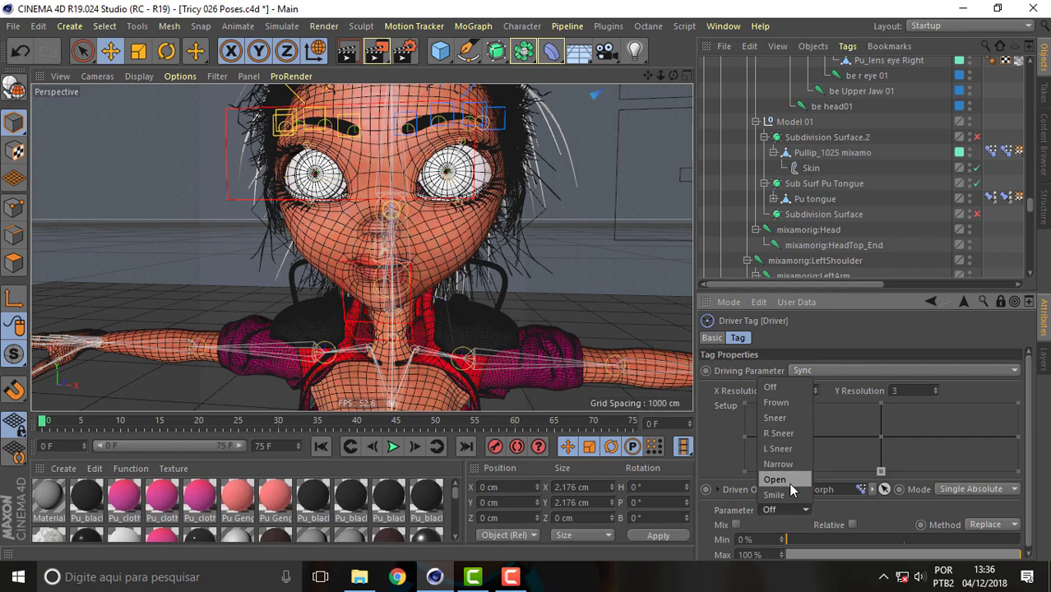
left_click(788, 480)
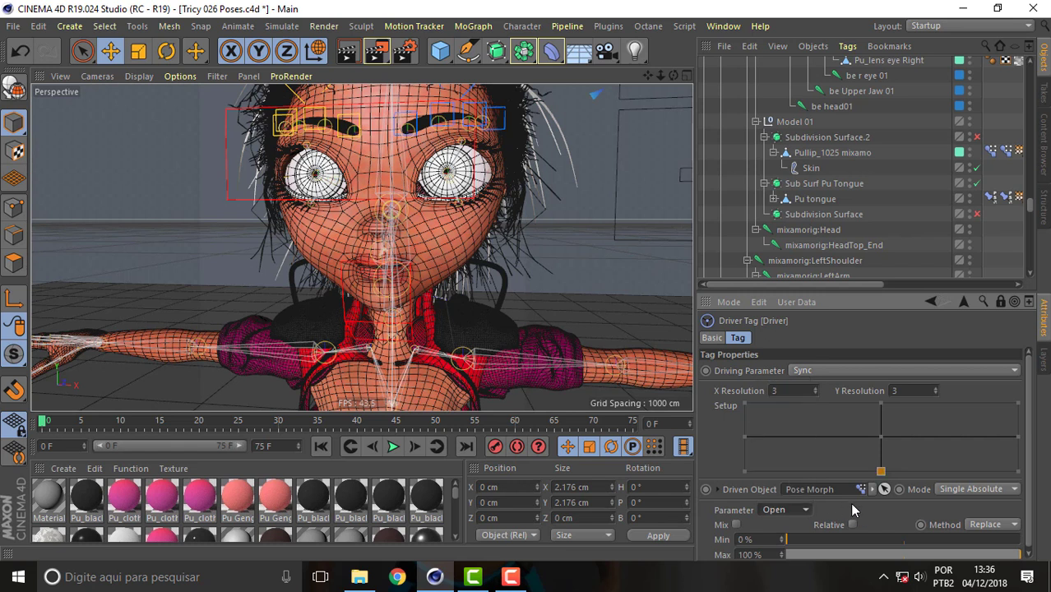
left_click(744, 437)
left_click(783, 510)
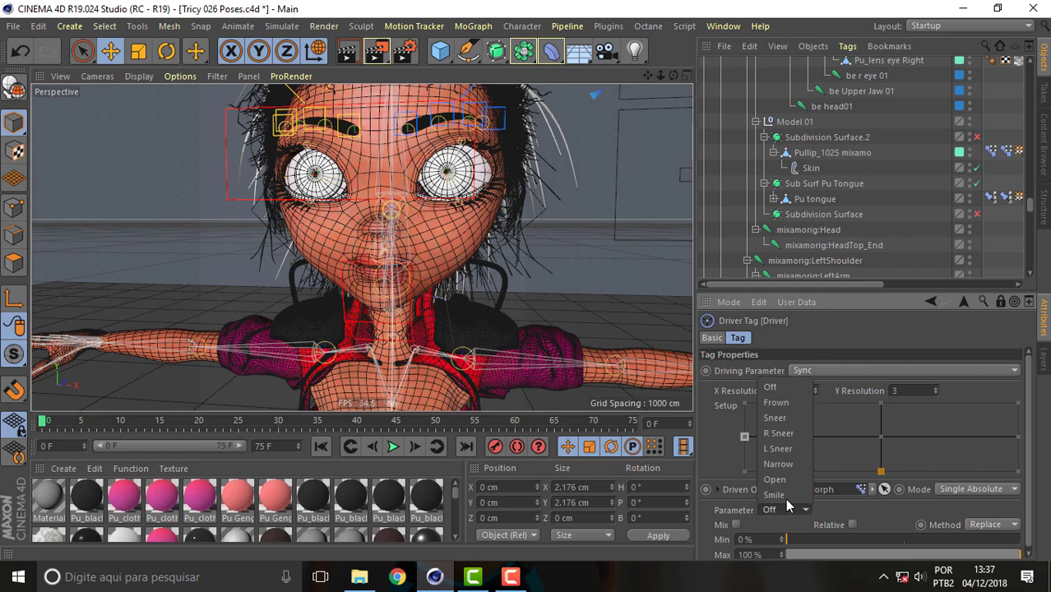
left_click(790, 464)
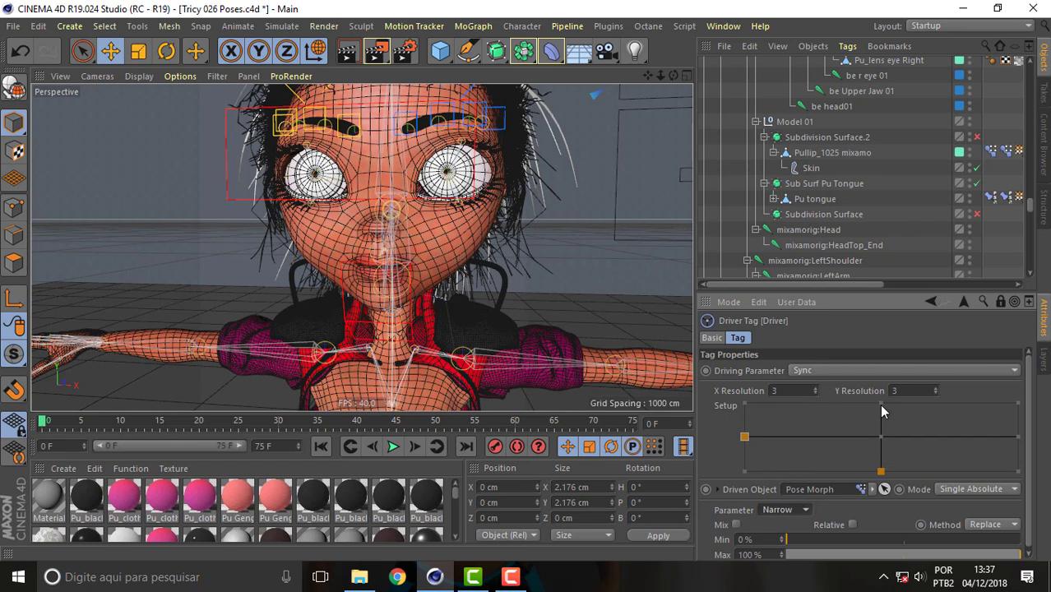
left_click(880, 405)
left_click(783, 510)
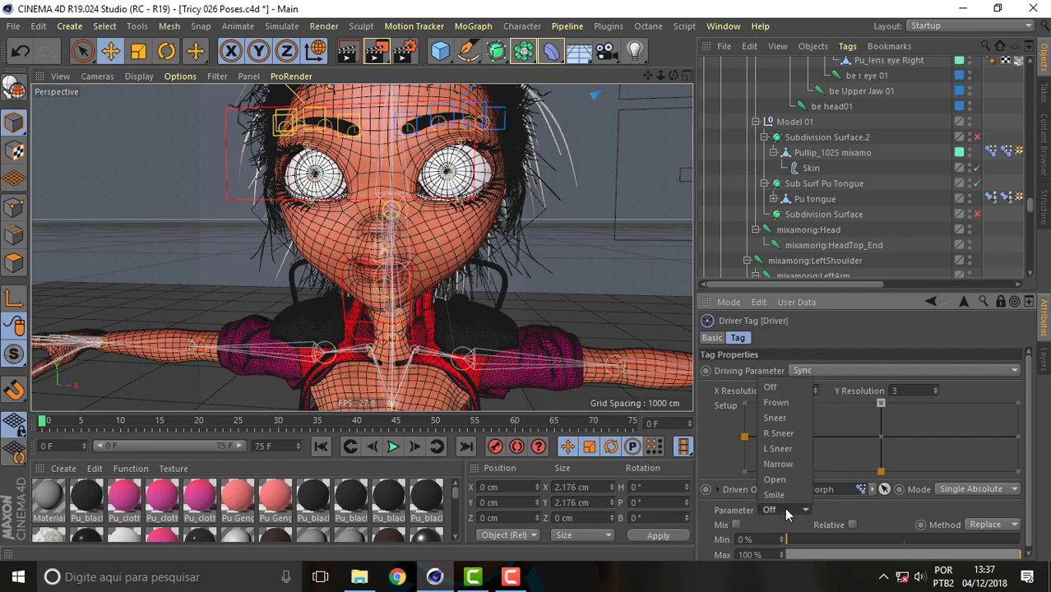
left_click(787, 420)
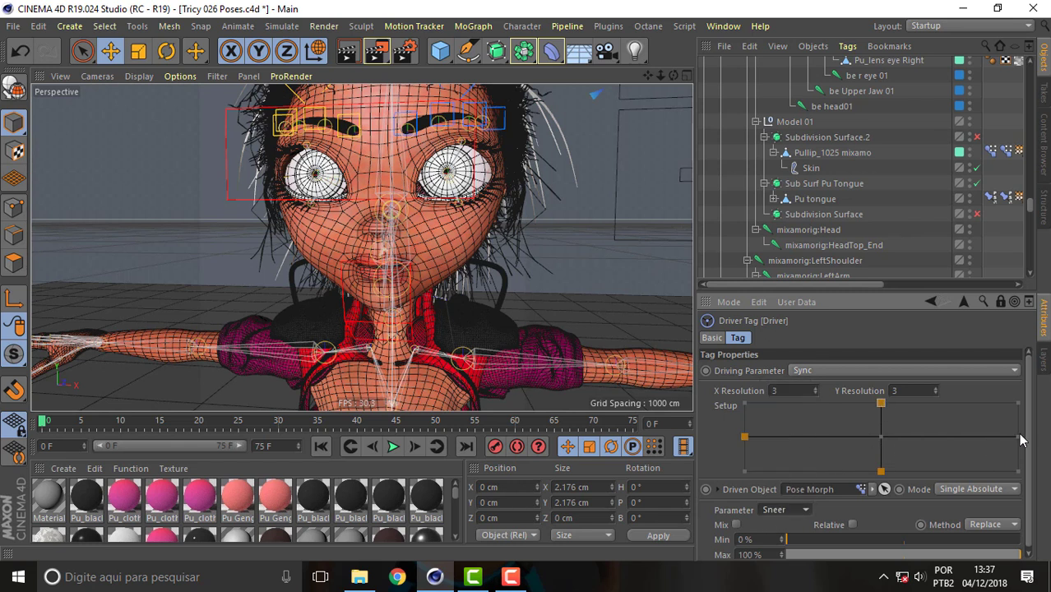
left_click(785, 510)
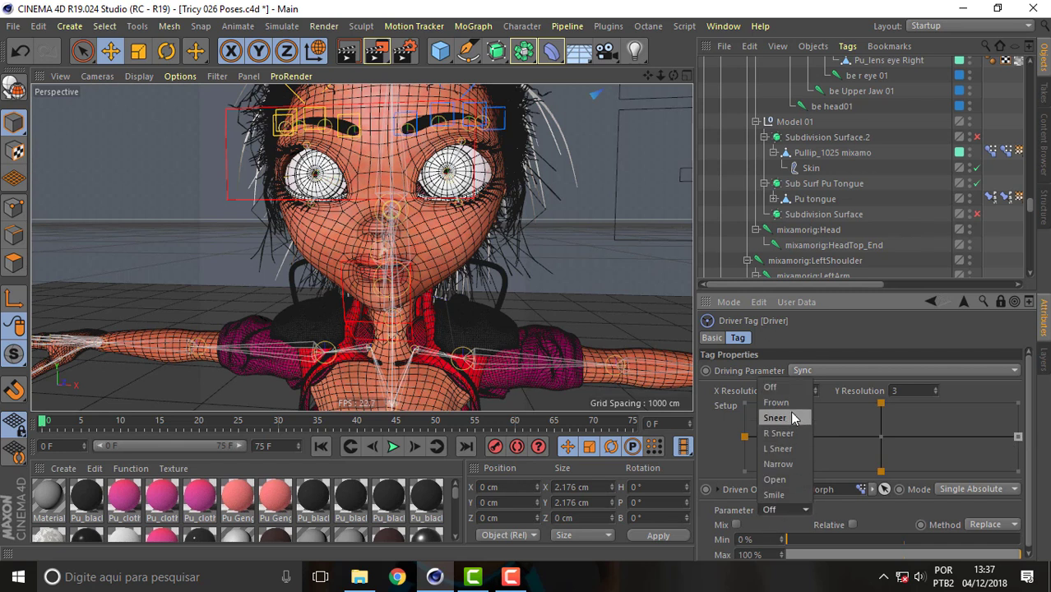
left_click(794, 495)
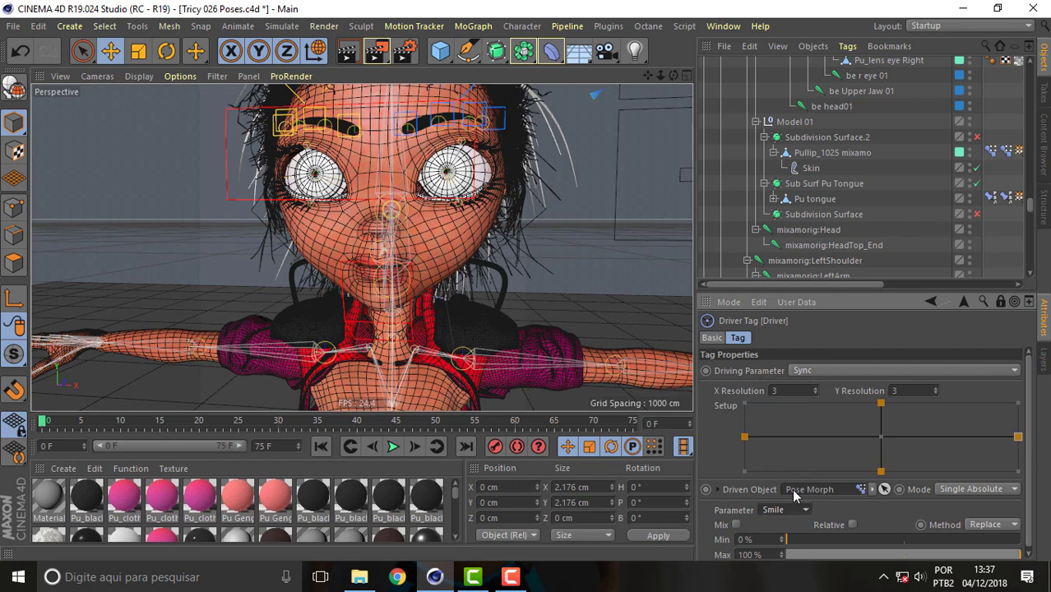
Step: Leave the four corner grid points Off and enable Mix
left_click(743, 471)
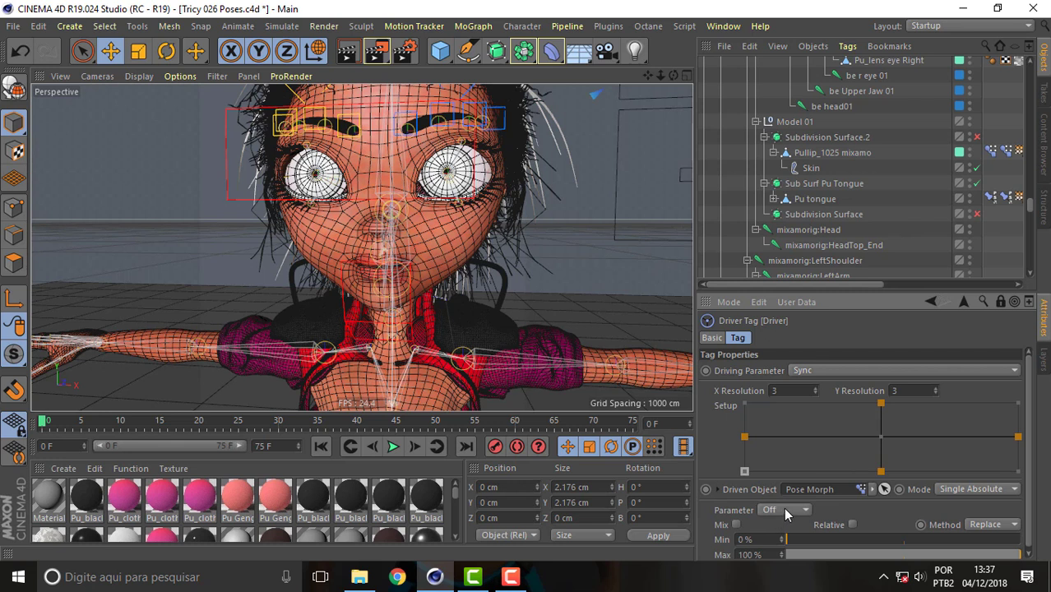
left_click(744, 404)
left_click(1018, 404)
left_click(1018, 471)
left_click(737, 525)
left_click(737, 525)
mouse_move(1029, 410)
left_mouse_down()
mouse_move(1026, 477)
mouse_move(915, 340)
left_mouse_up()
Step: Drag Ctrl Sync's Sync pad around to preview mouth shapes, ending at X 33.333, Y 17.333
left_click_drag(1029, 207, 1029, 70)
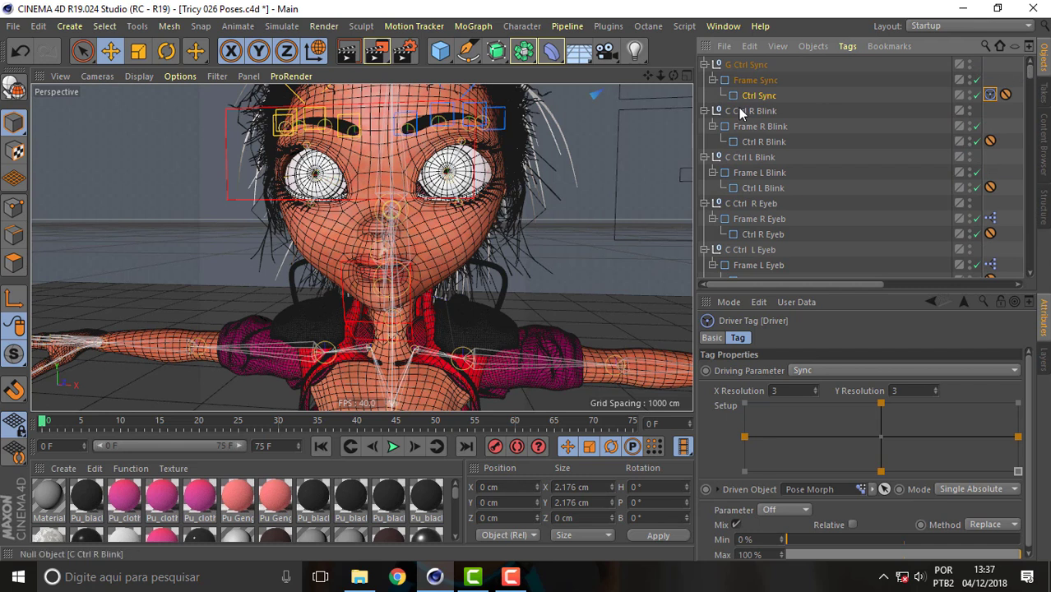
left_click(759, 95)
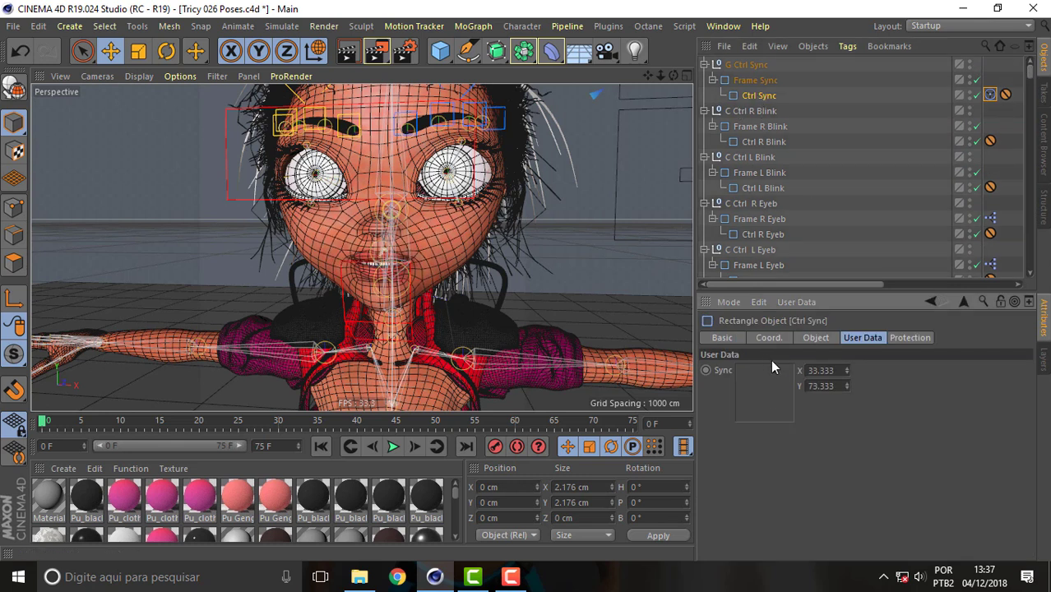
mouse_move(771, 360)
left_mouse_down()
mouse_move(794, 360)
mouse_move(755, 398)
mouse_move(733, 382)
mouse_move(790, 371)
mouse_move(772, 393)
mouse_move(749, 379)
mouse_move(792, 372)
left_mouse_up()
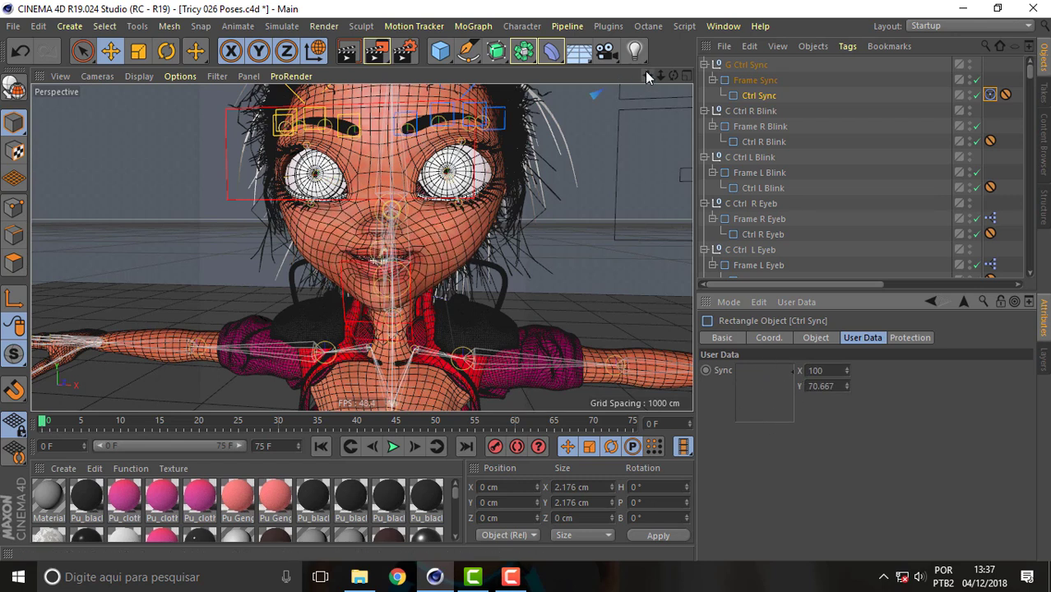
left_click_drag(646, 72, 575, 156)
left_click(784, 370)
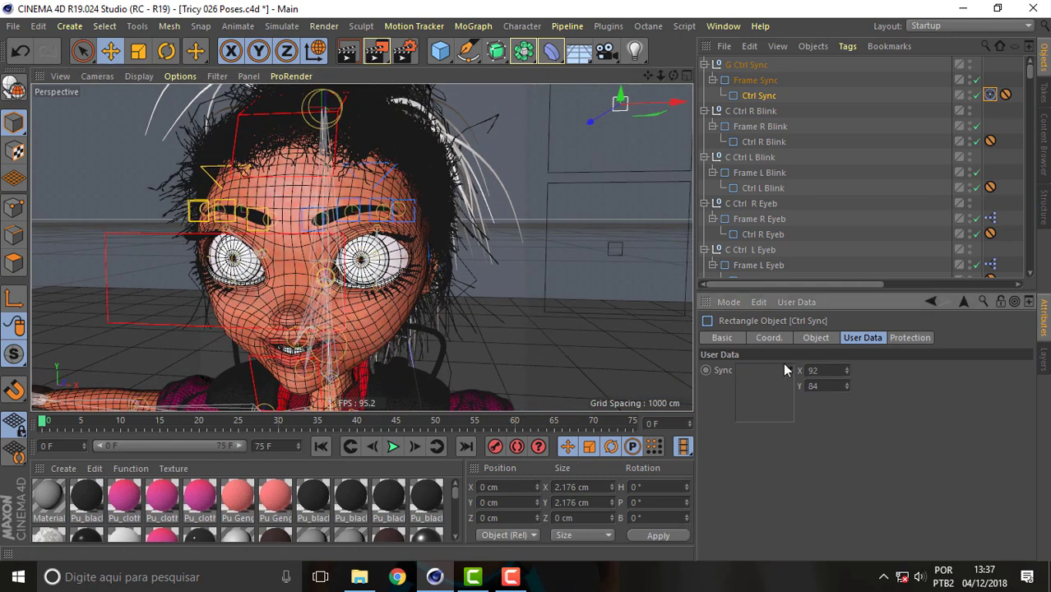
mouse_move(783, 370)
left_mouse_down()
mouse_move(781, 397)
mouse_move(780, 336)
mouse_move(808, 339)
left_mouse_up()
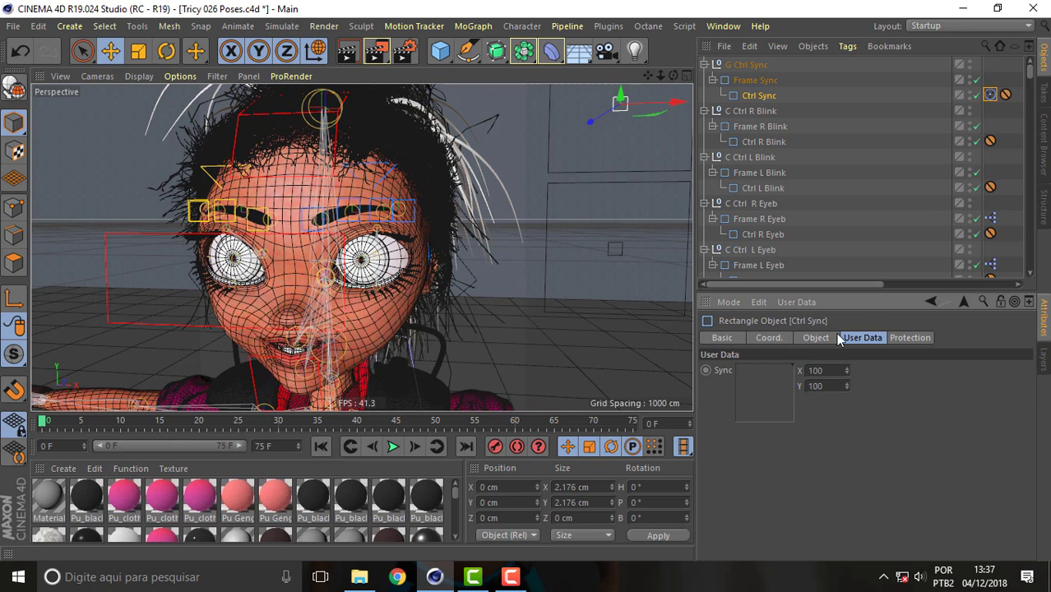
mouse_move(783, 395)
left_mouse_down()
mouse_move(839, 394)
mouse_move(740, 363)
mouse_move(725, 401)
mouse_move(754, 351)
mouse_move(772, 398)
mouse_move(788, 388)
mouse_move(773, 386)
left_mouse_up()
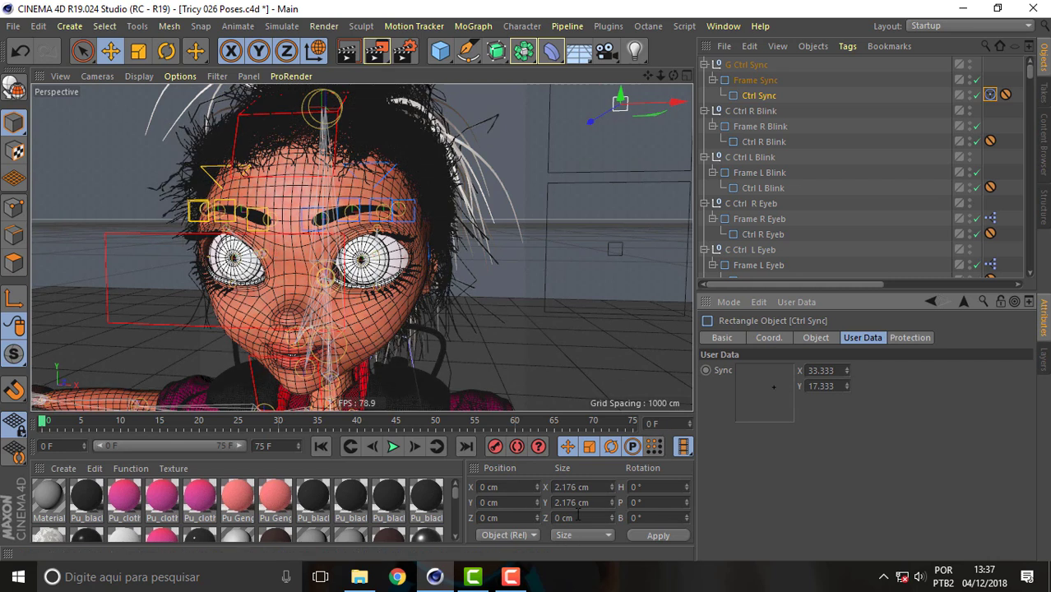
Step: Switch to Tricy 027 Sync Corre.c4d and move its Sync pad to X -36, Y 9.333
left_click(729, 27)
left_click(797, 404)
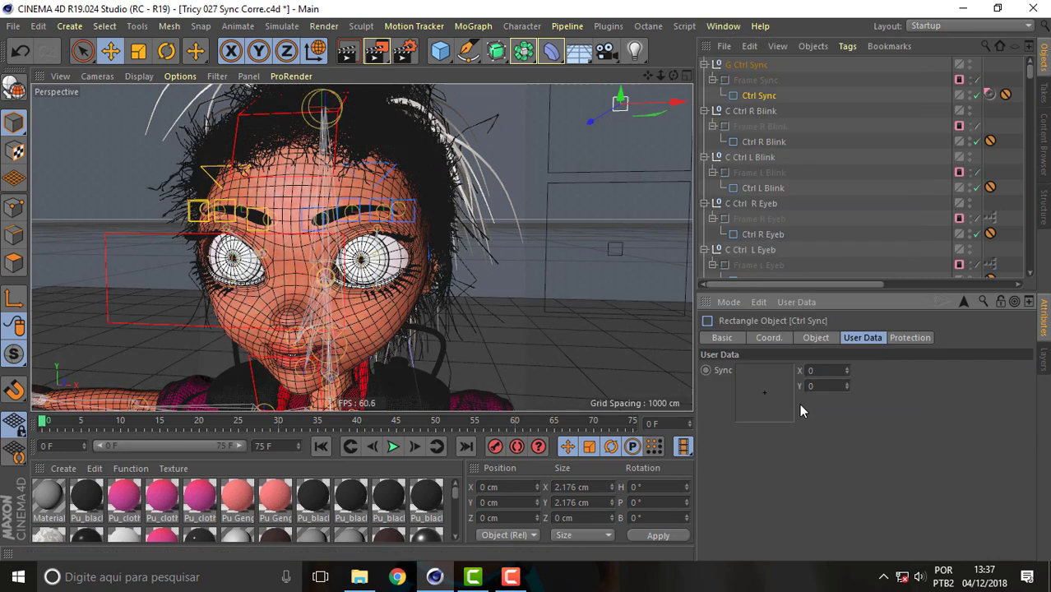
mouse_move(764, 393)
left_mouse_down()
mouse_move(796, 427)
mouse_move(750, 410)
mouse_move(749, 394)
left_mouse_up()
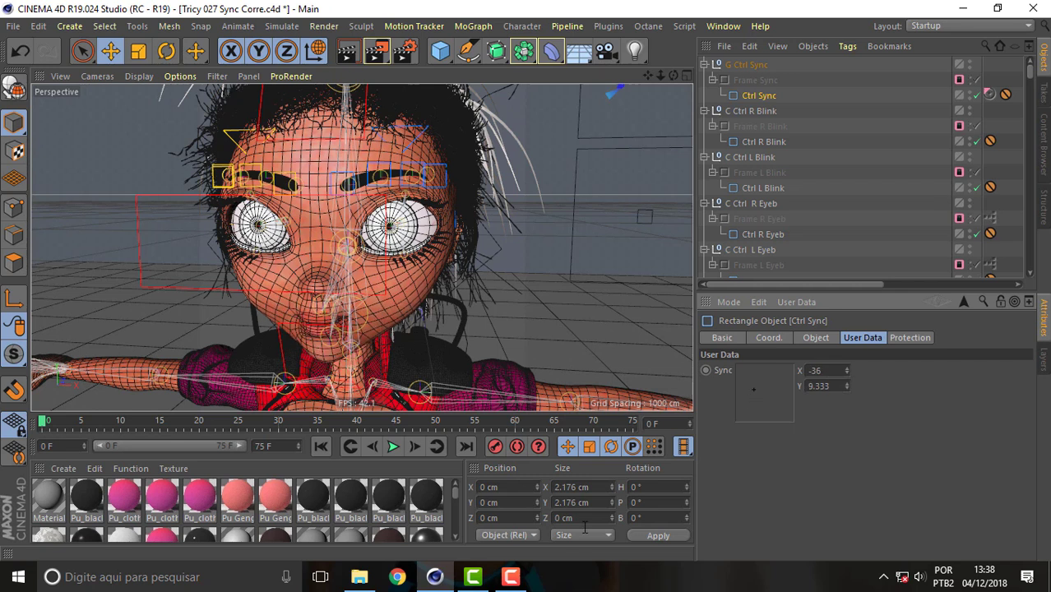
left_click(510, 578)
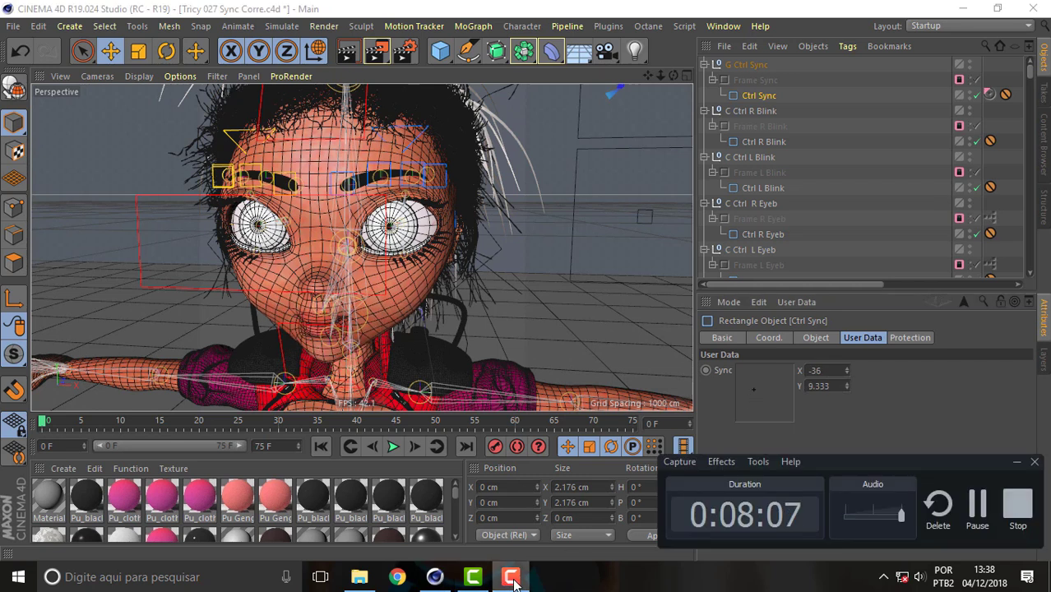